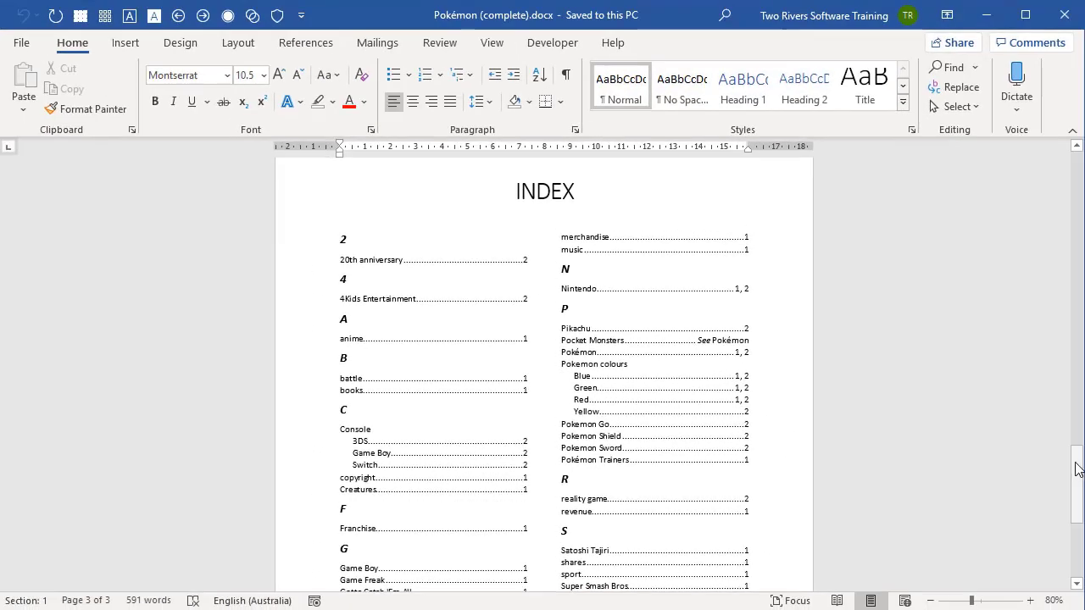
Step: Show the formatting marks in the completed document, examine the XE index fields on page 1, and hide the marks again
{"action": "left_click_drag", "start_coordinate": [1078, 441], "coordinate": [1079, 195]}
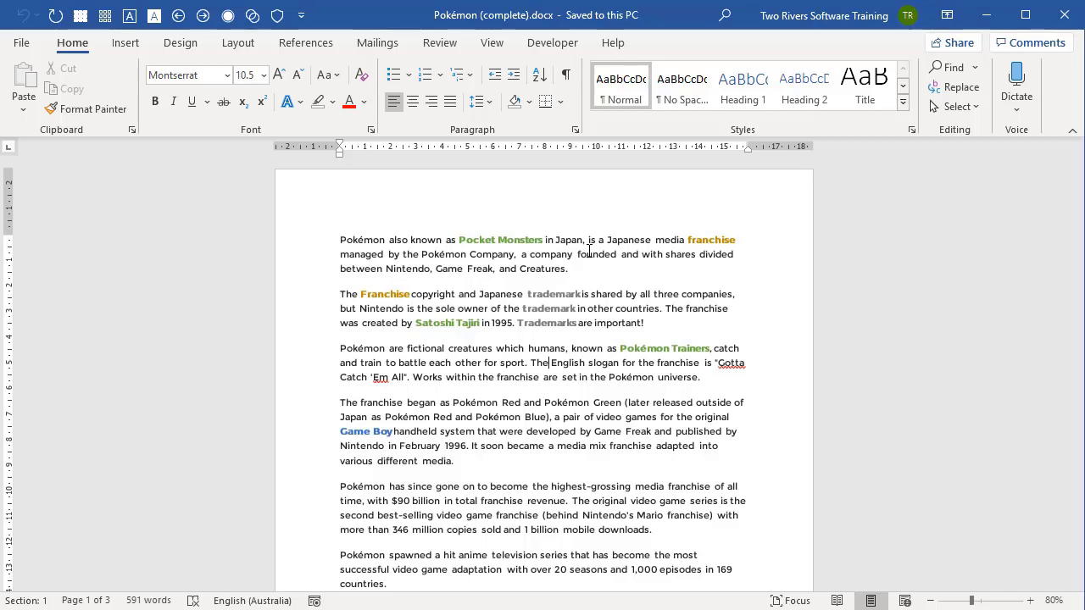
{"action": "left_click", "coordinate": [568, 76]}
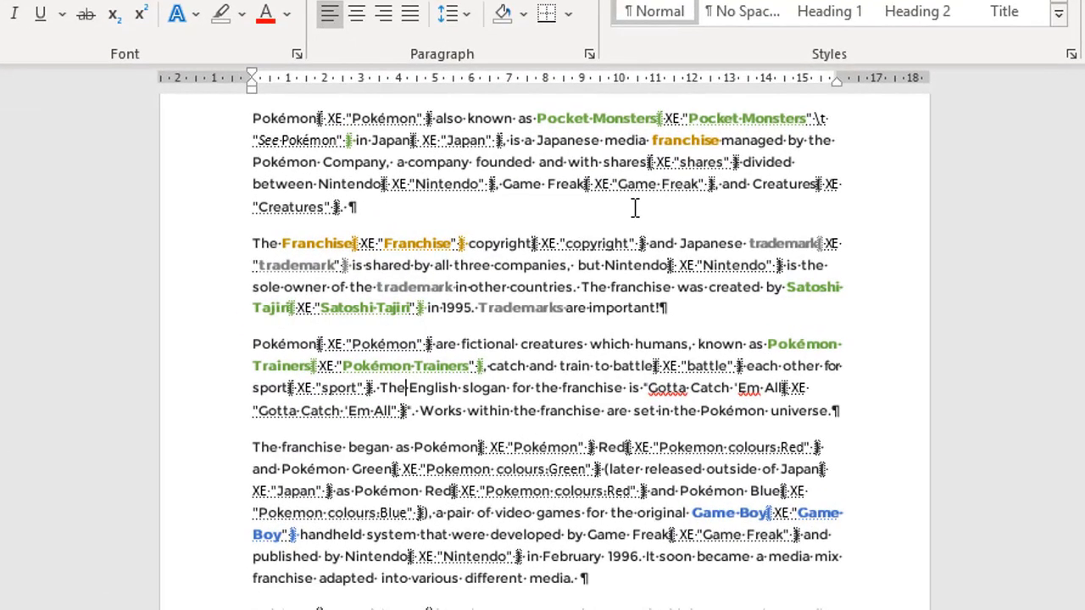
{"action": "scroll", "coordinate": [634, 207], "scroll_direction": "up", "scroll_amount": 1}
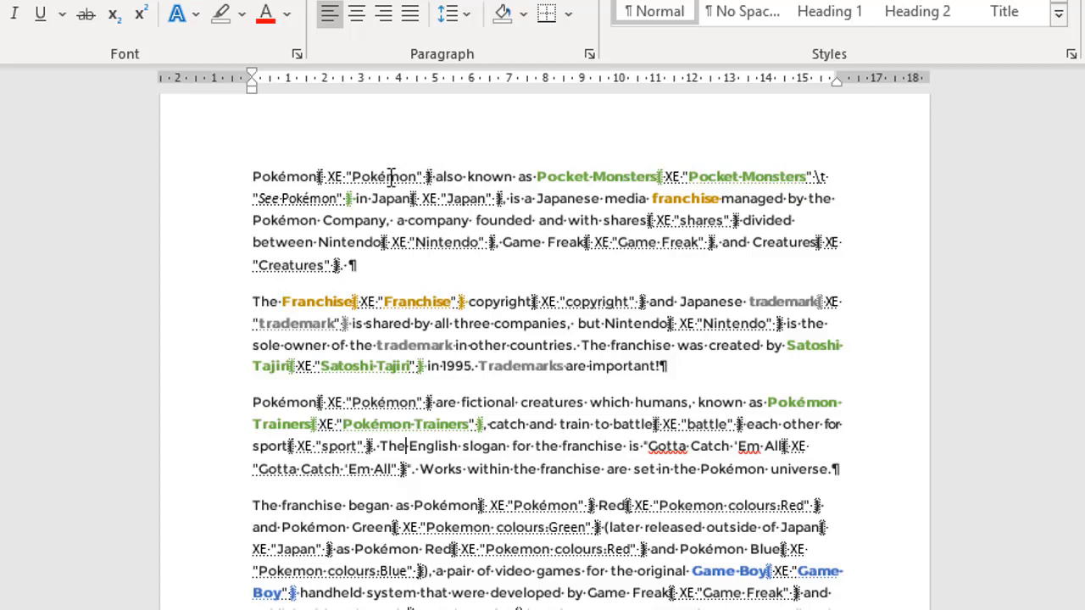
{"action": "left_click", "coordinate": [337, 175]}
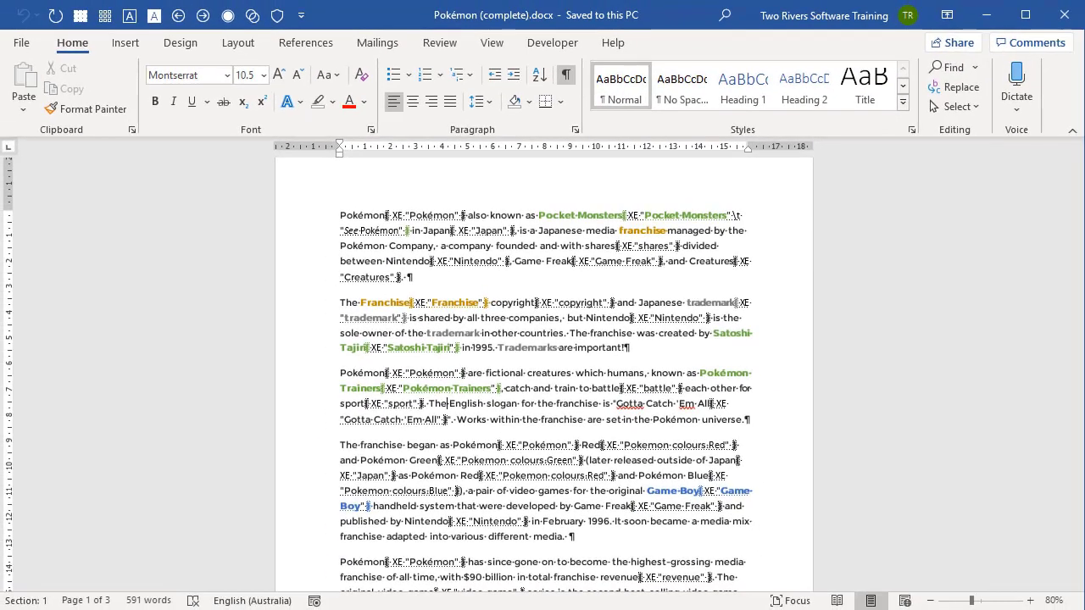
{"action": "key", "text": "ctrl+shift+8"}
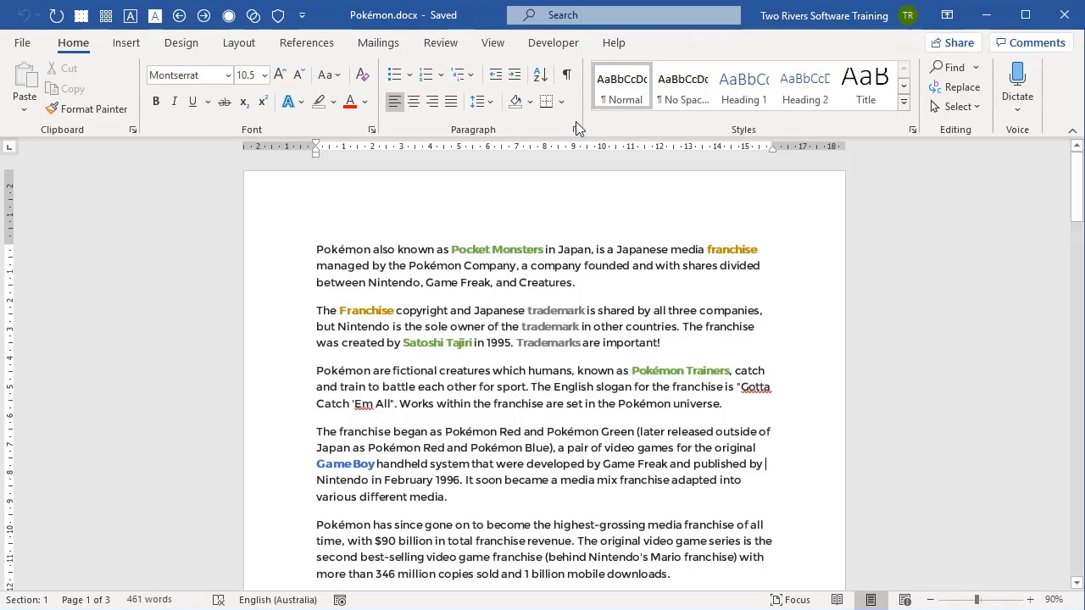
Step: Show the formatting marks in Pokémon.docx and check the INDEX page at the end of the document
{"action": "left_click", "coordinate": [567, 78]}
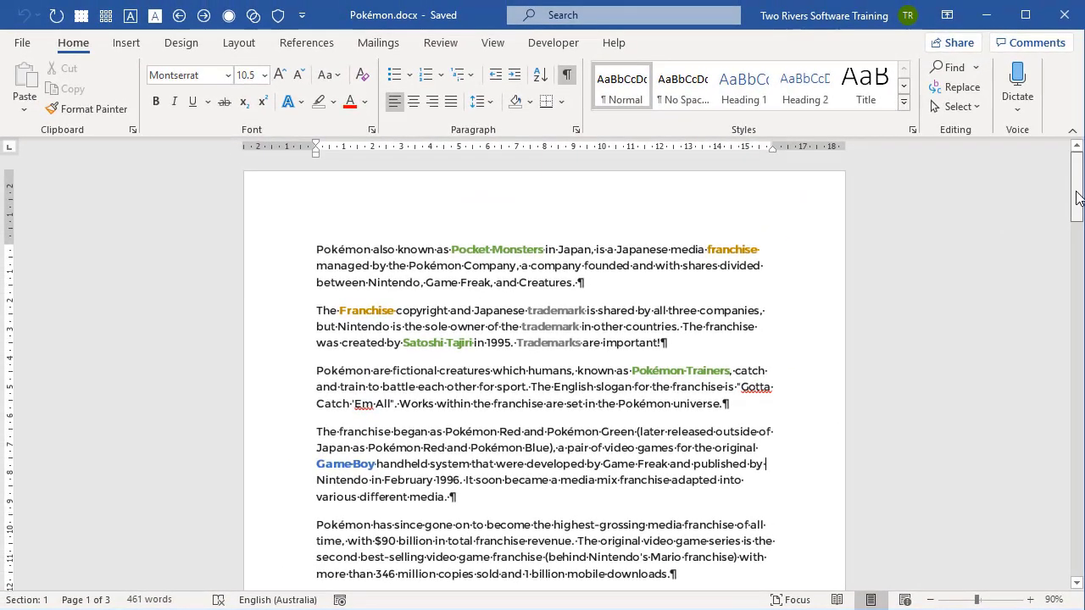
{"action": "left_click_drag", "start_coordinate": [1078, 196], "coordinate": [1040, 483]}
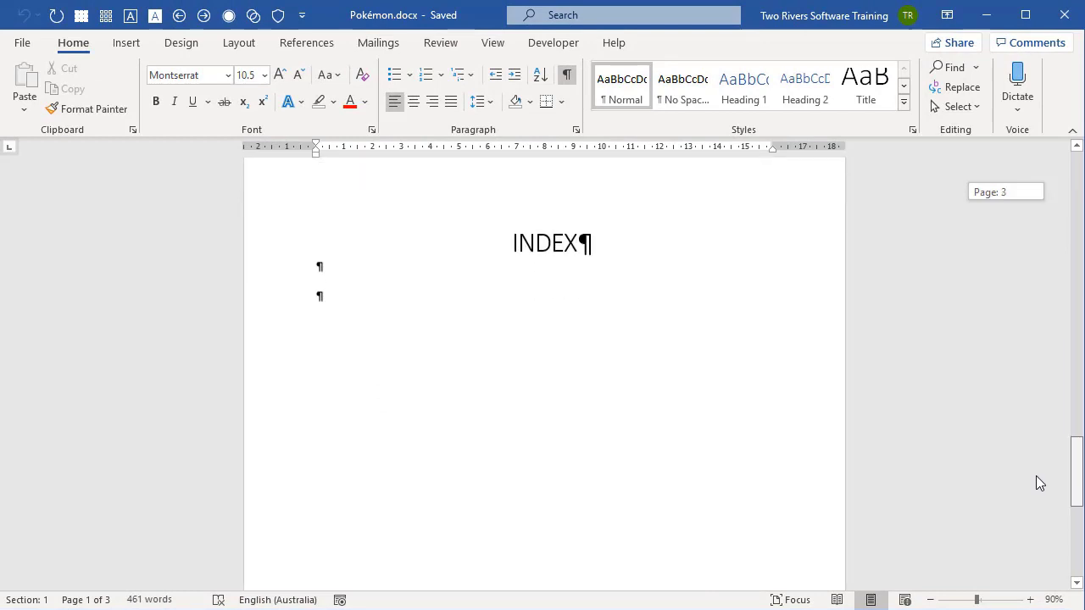
{"action": "left_click_drag", "start_coordinate": [1036, 476], "coordinate": [1036, 476]}
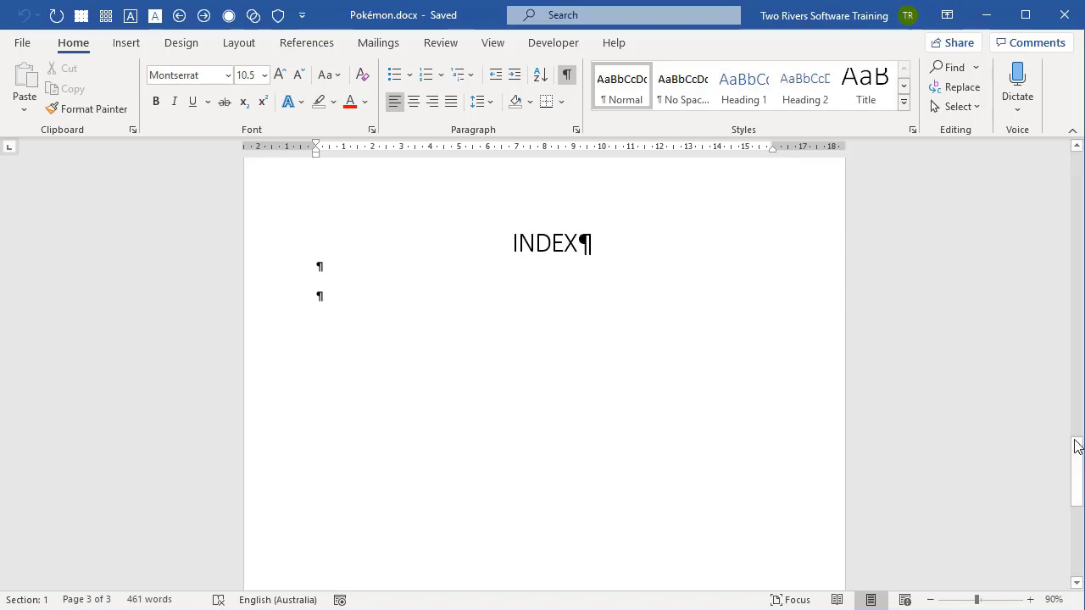
{"action": "left_click_drag", "start_coordinate": [1080, 446], "coordinate": [1079, 158]}
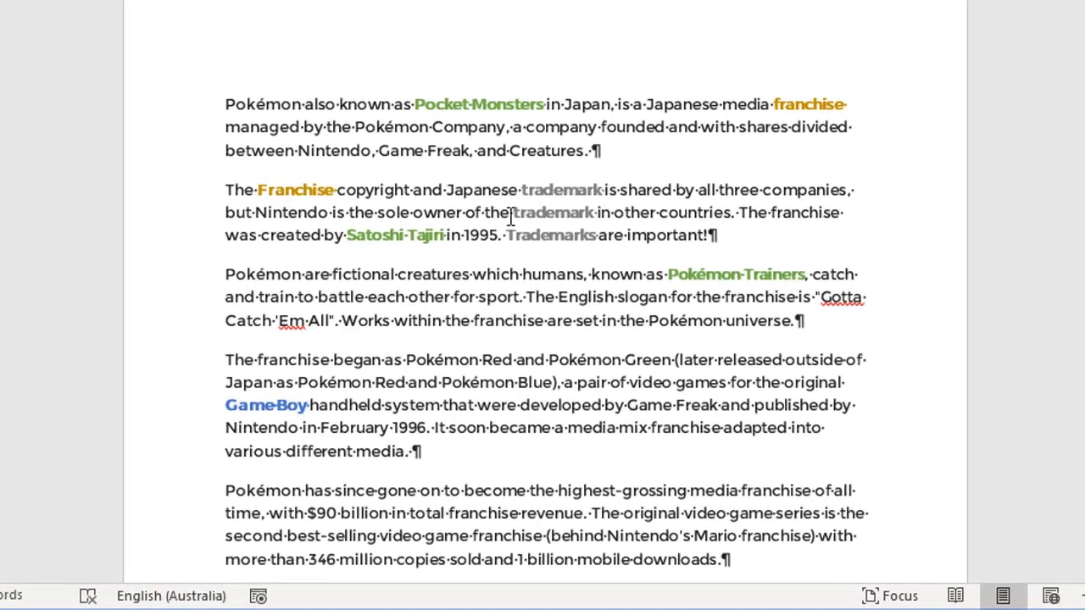
Step: Mark all occurrences of "Satoshi Tajiri" as a main index entry with the current page option
{"action": "left_click_drag", "start_coordinate": [348, 233], "coordinate": [444, 237]}
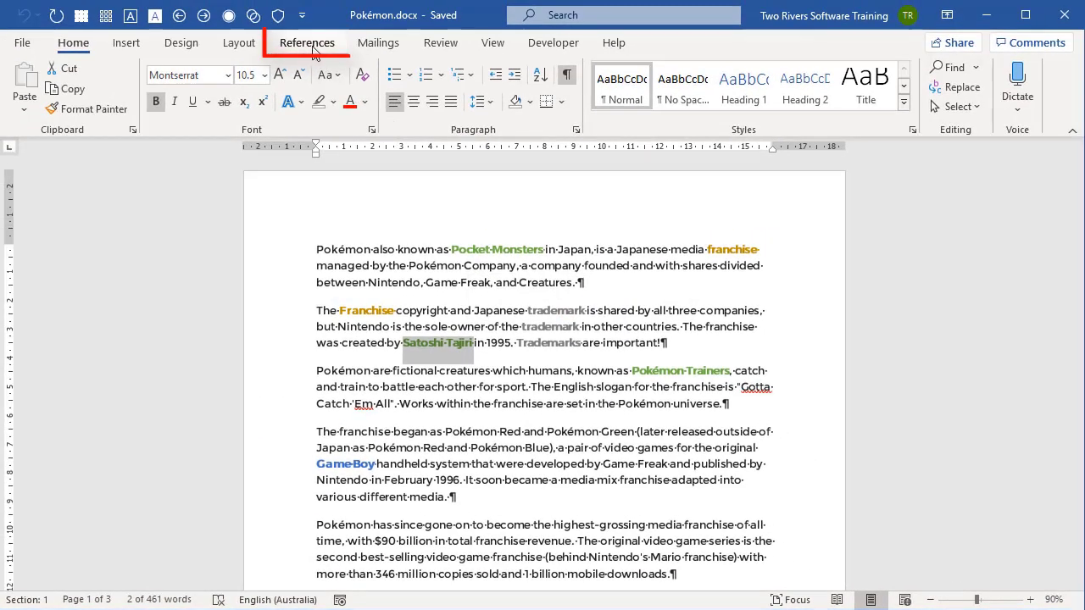
{"action": "left_click", "coordinate": [311, 46]}
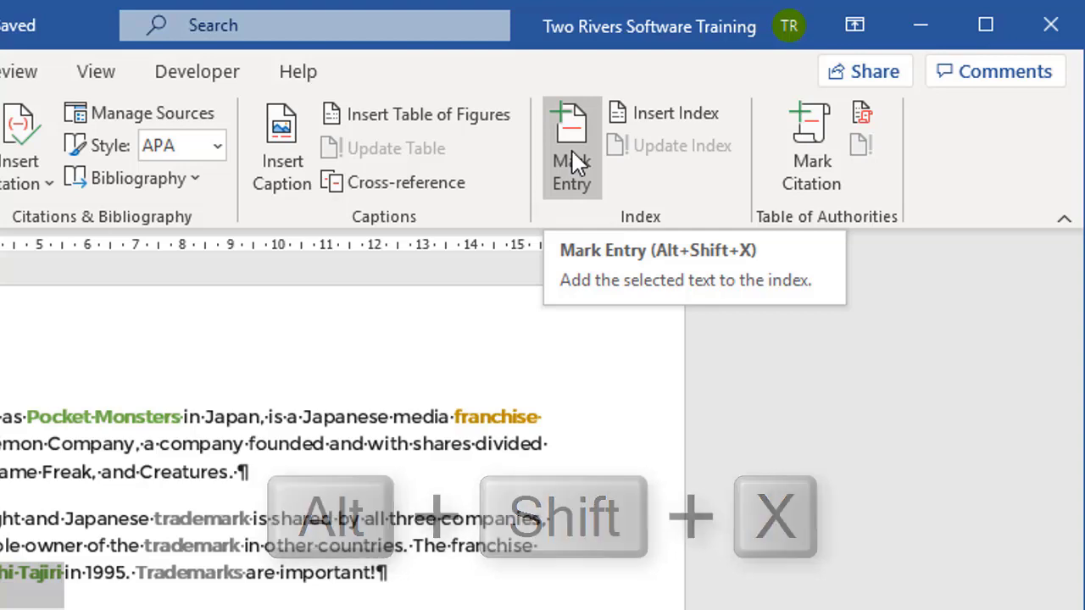
{"action": "left_click", "coordinate": [572, 154]}
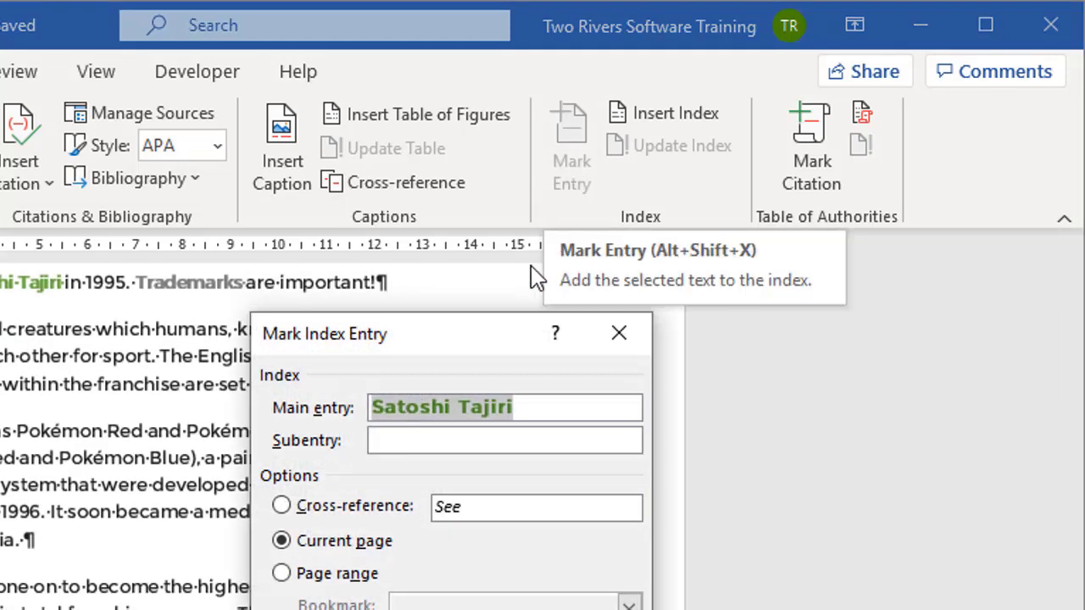
{"action": "left_click_drag", "start_coordinate": [461, 346], "coordinate": [804, 330]}
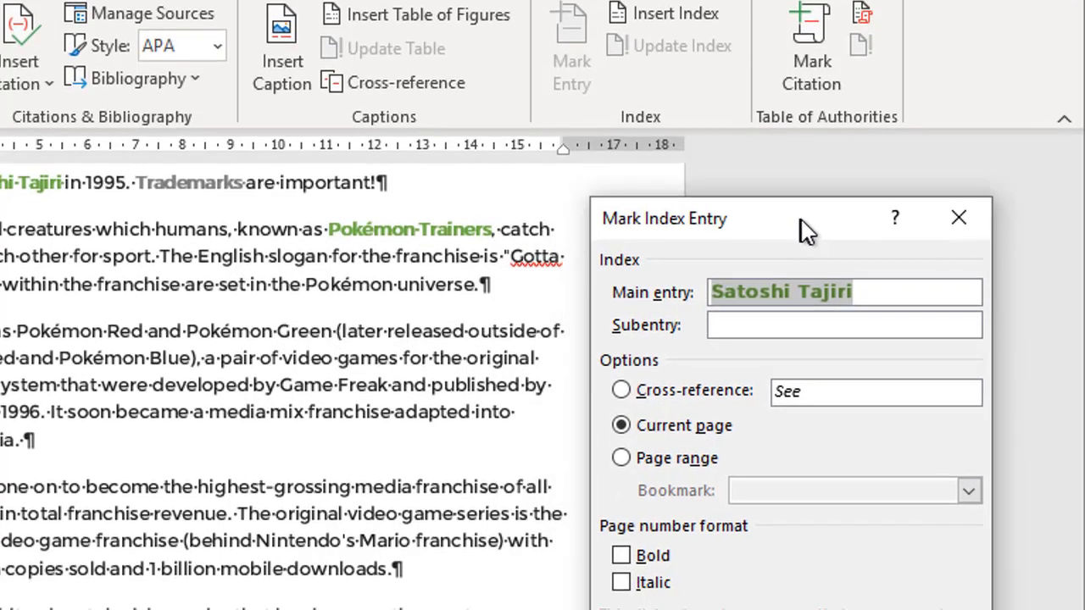
{"action": "left_click_drag", "start_coordinate": [804, 231], "coordinate": [831, 228]}
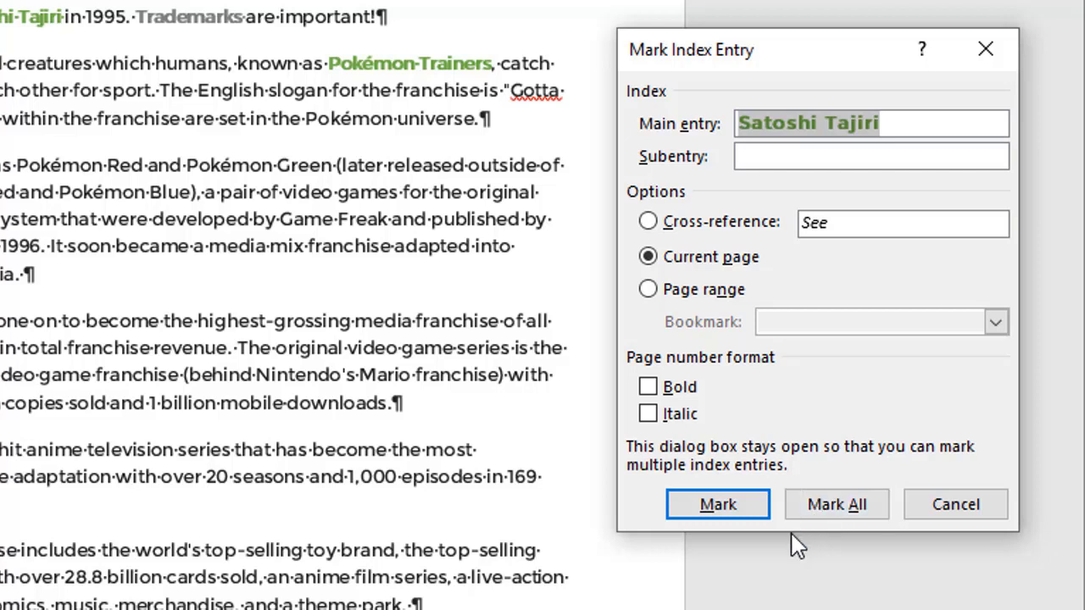
{"action": "left_click", "coordinate": [837, 508]}
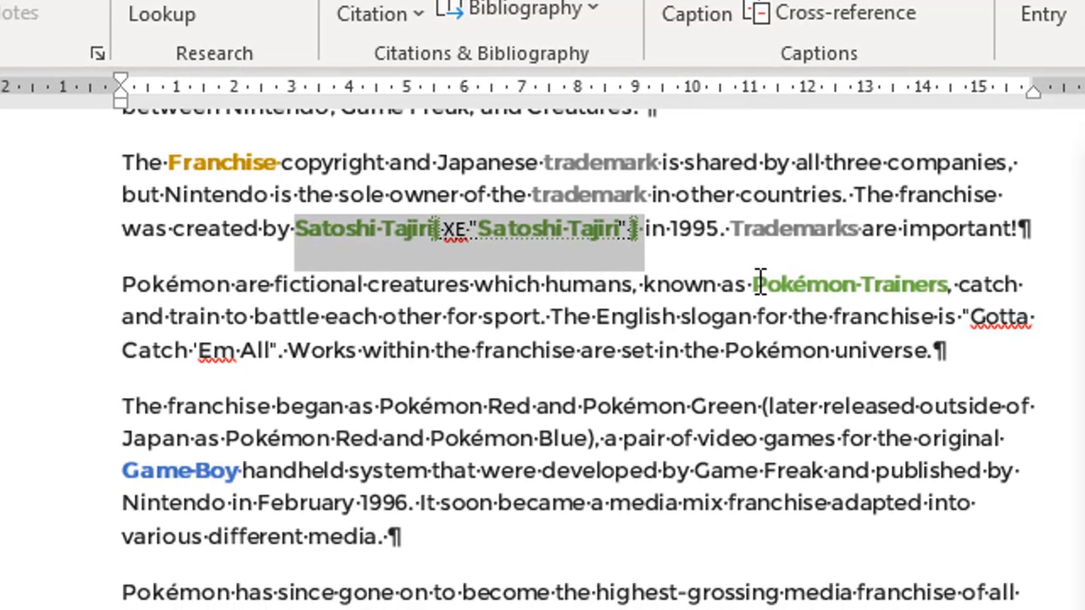
Step: Mark all occurrences of "Pokémon Trainers" in the third paragraph as a main index entry
{"action": "left_click", "coordinate": [757, 286]}
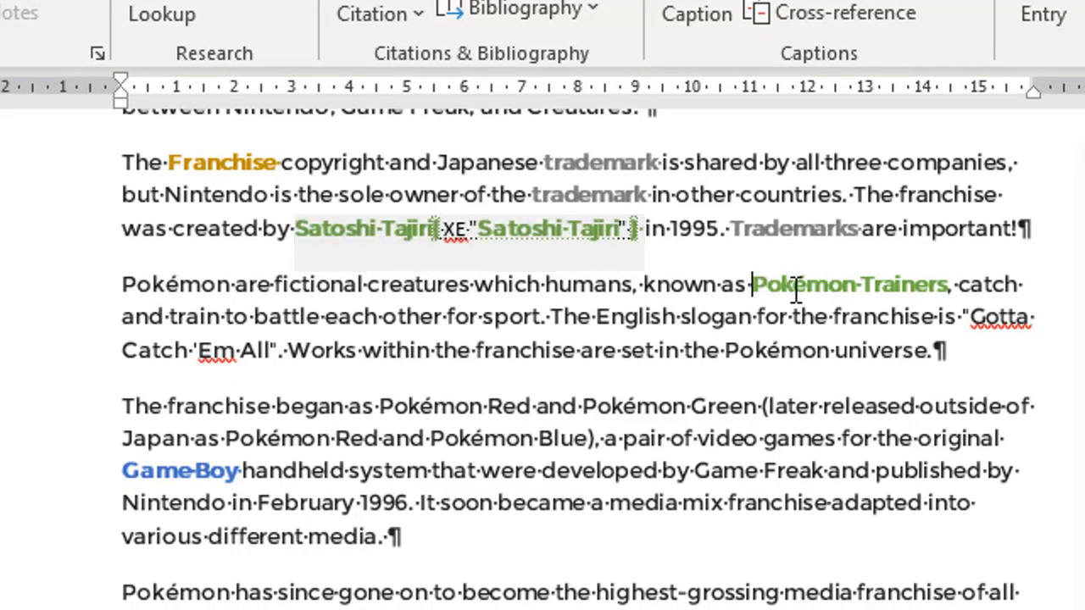
{"action": "left_click_drag", "start_coordinate": [797, 288], "coordinate": [877, 301]}
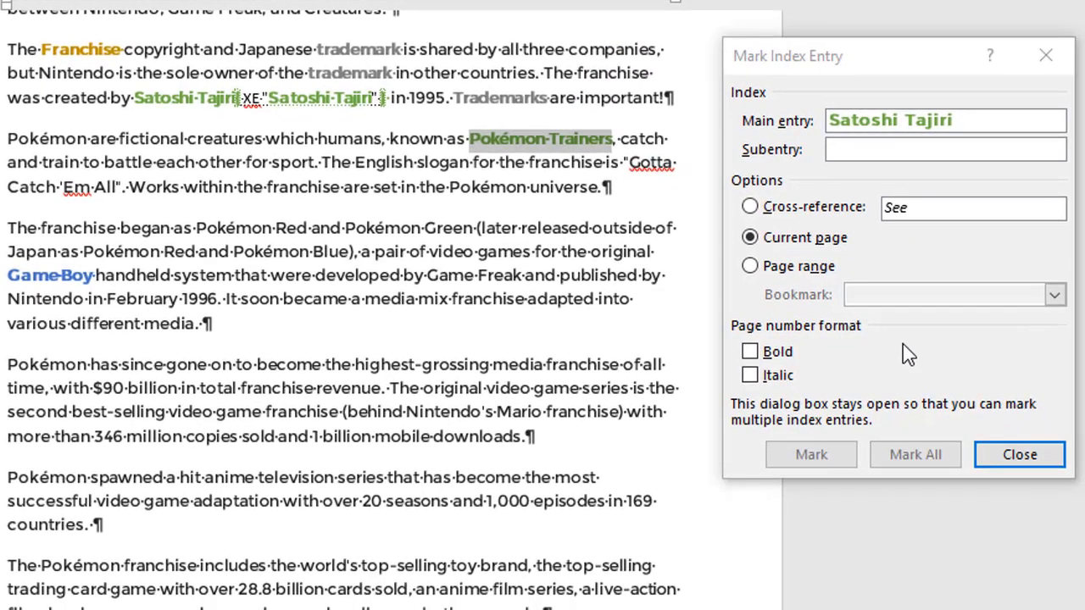
{"action": "left_click", "coordinate": [907, 355]}
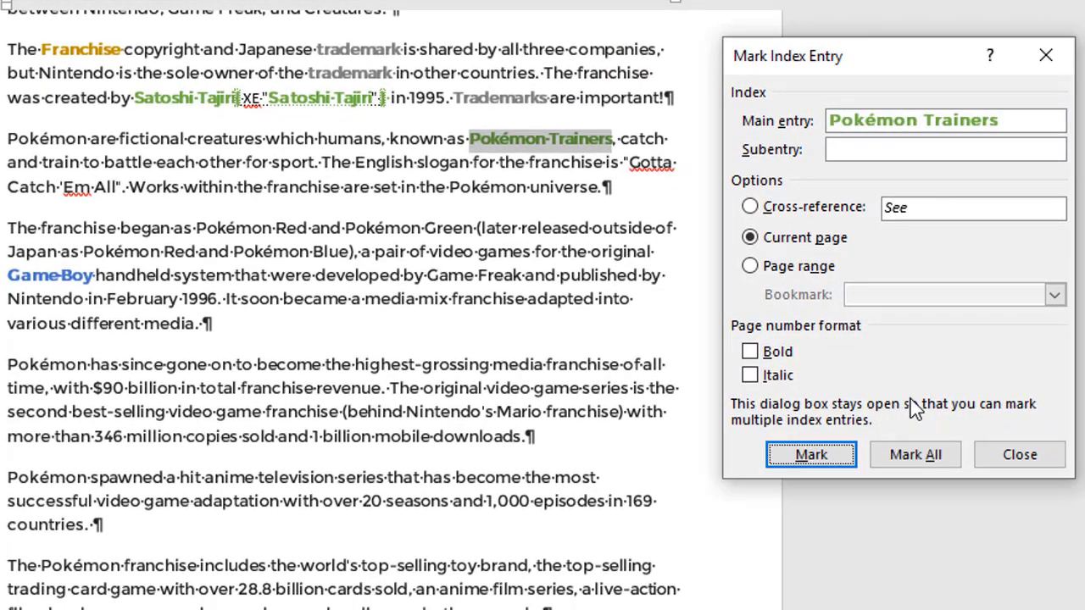
{"action": "left_click", "coordinate": [907, 462]}
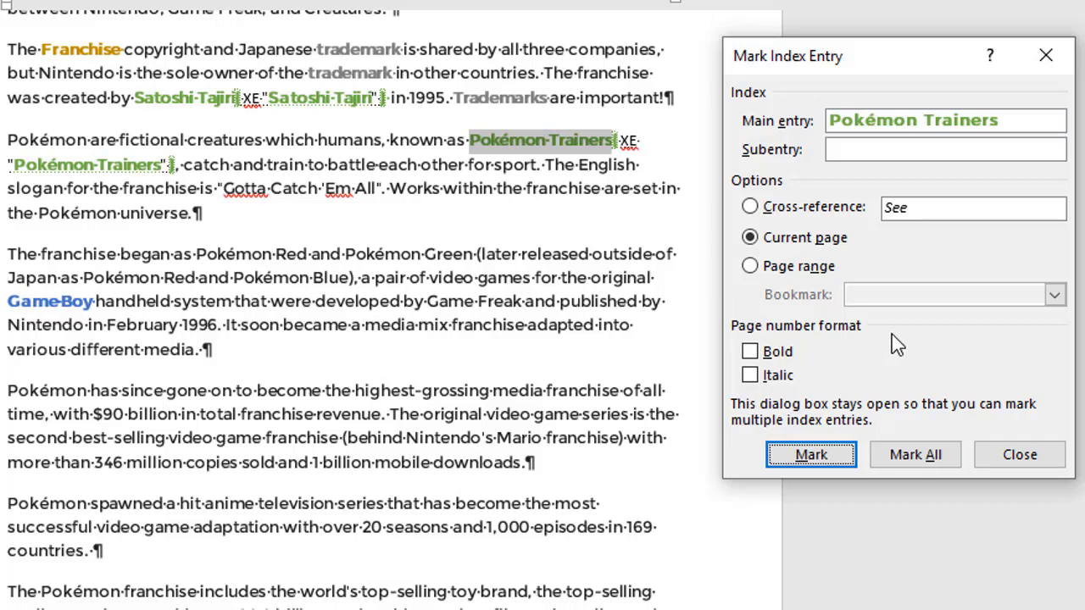
{"action": "left_click", "coordinate": [334, 354]}
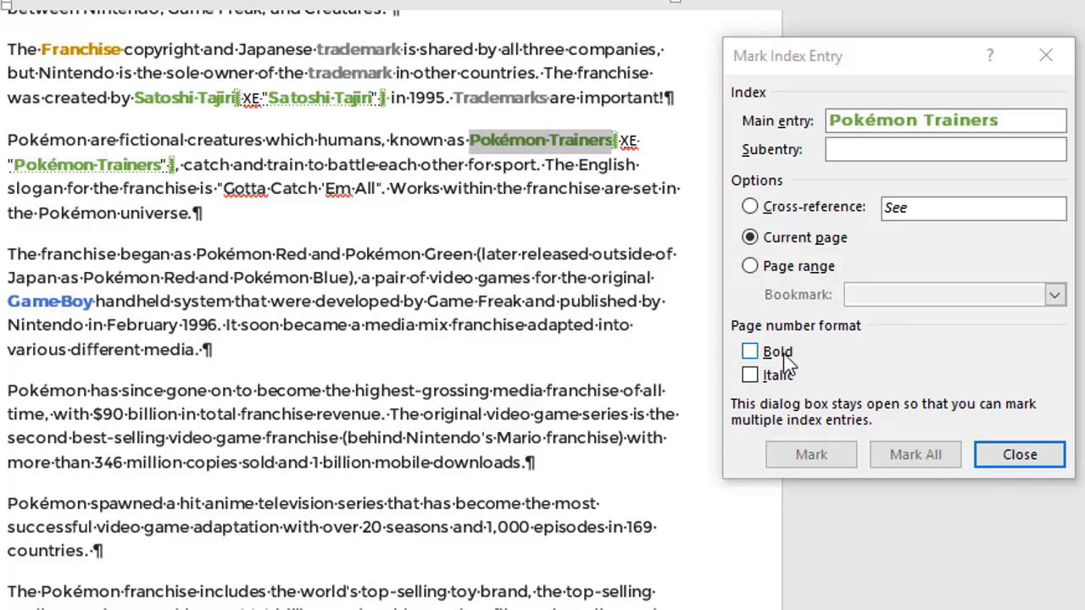
{"action": "left_click", "coordinate": [935, 358]}
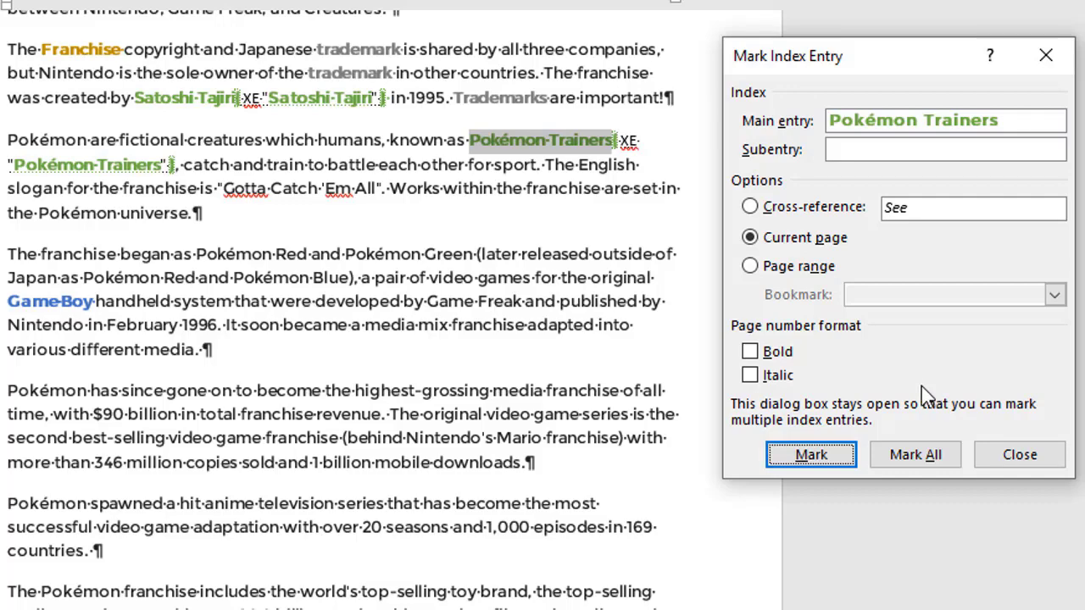
Step: Mark all occurrences of "Pikachu", found on page 2, as a main index entry
{"action": "left_click", "coordinate": [536, 388]}
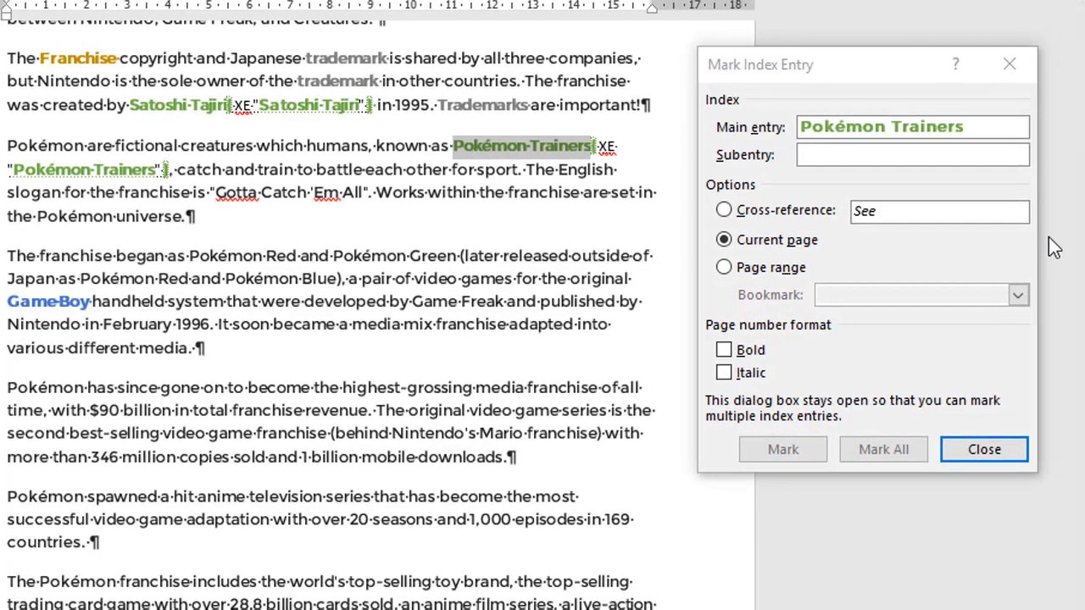
{"action": "left_click_drag", "start_coordinate": [1077, 161], "coordinate": [1060, 293]}
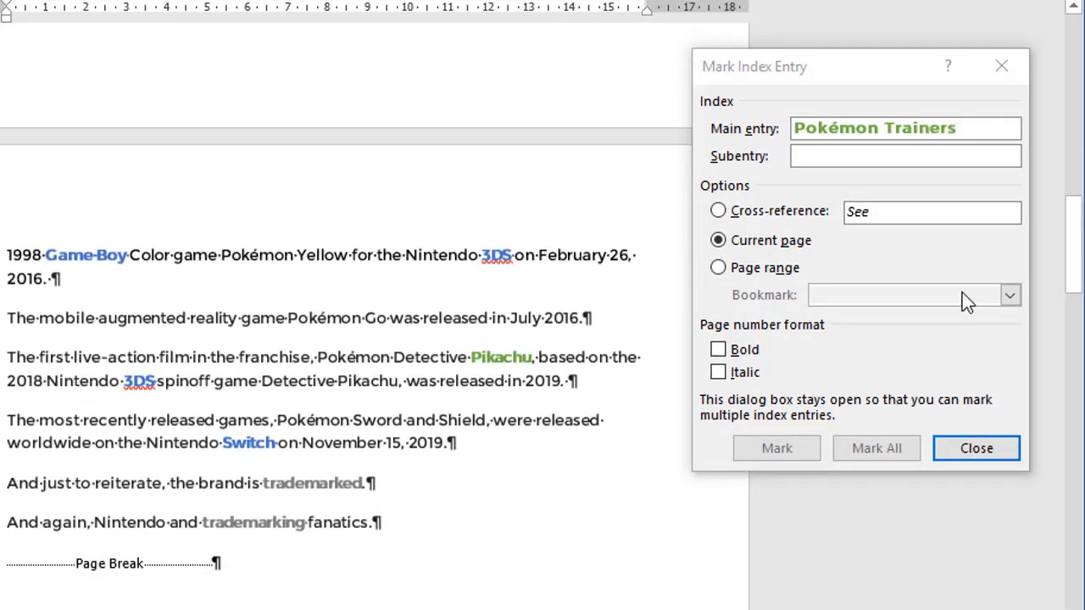
{"action": "double_click", "coordinate": [498, 354]}
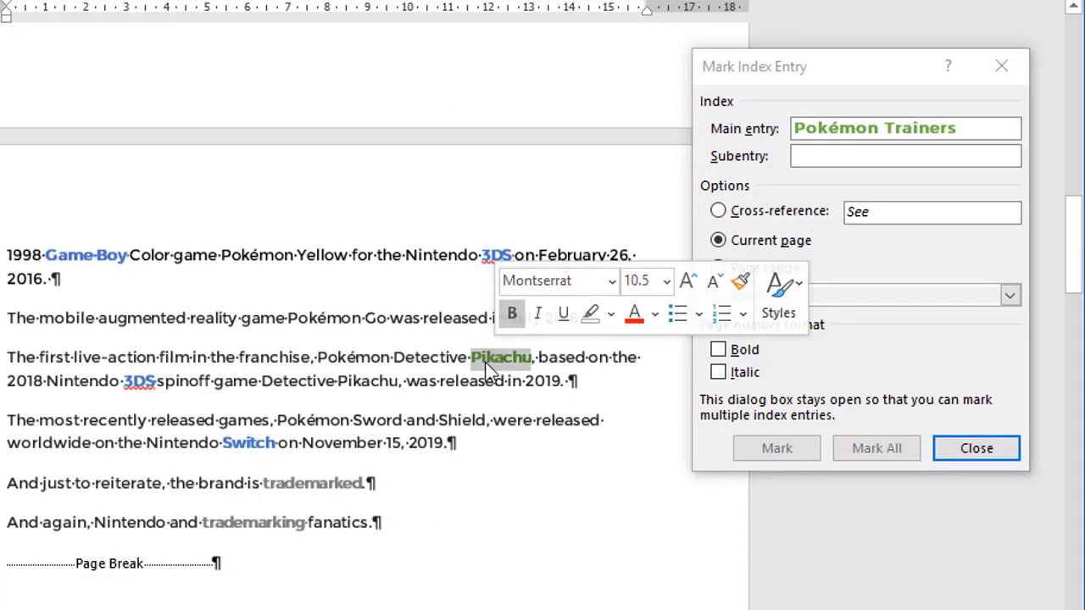
{"action": "left_click", "coordinate": [915, 359]}
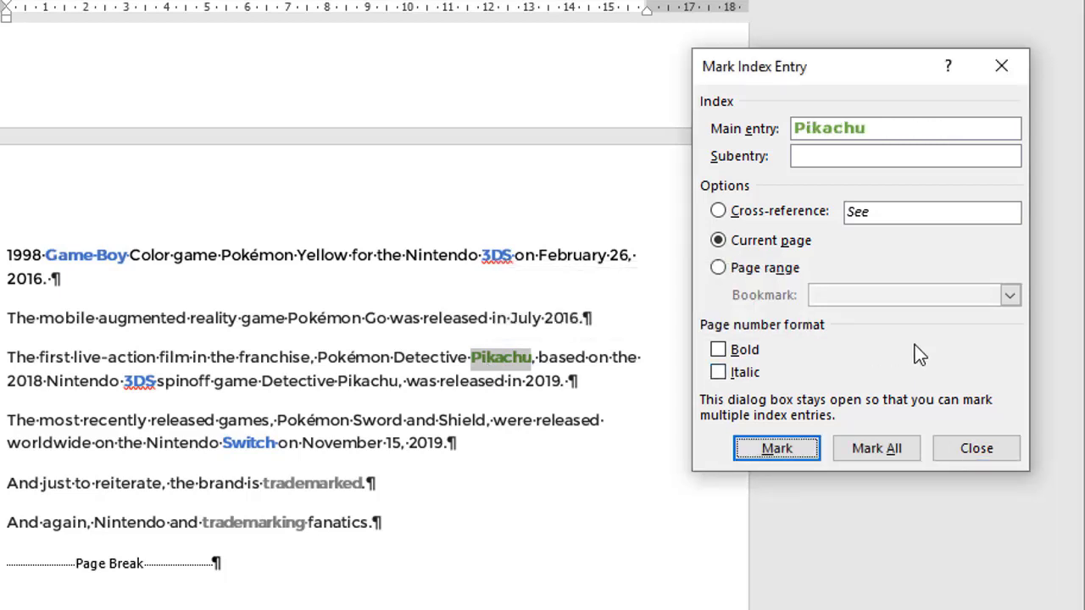
{"action": "left_click", "coordinate": [877, 448]}
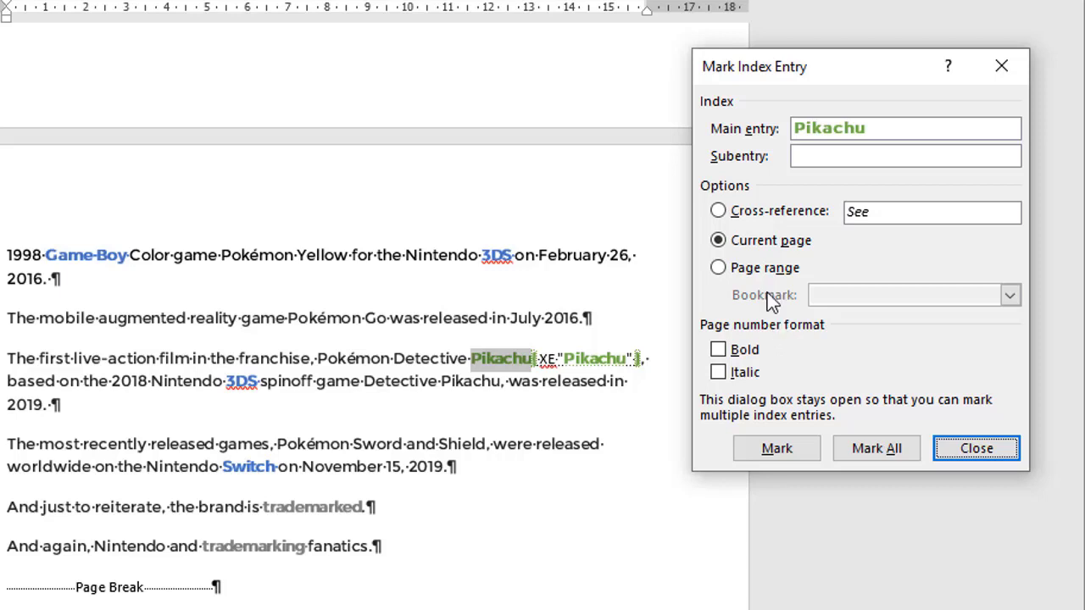
Step: Mark all occurrences of "Pokémon" as a main index entry, starting from the document's first word
{"action": "left_click", "coordinate": [490, 316]}
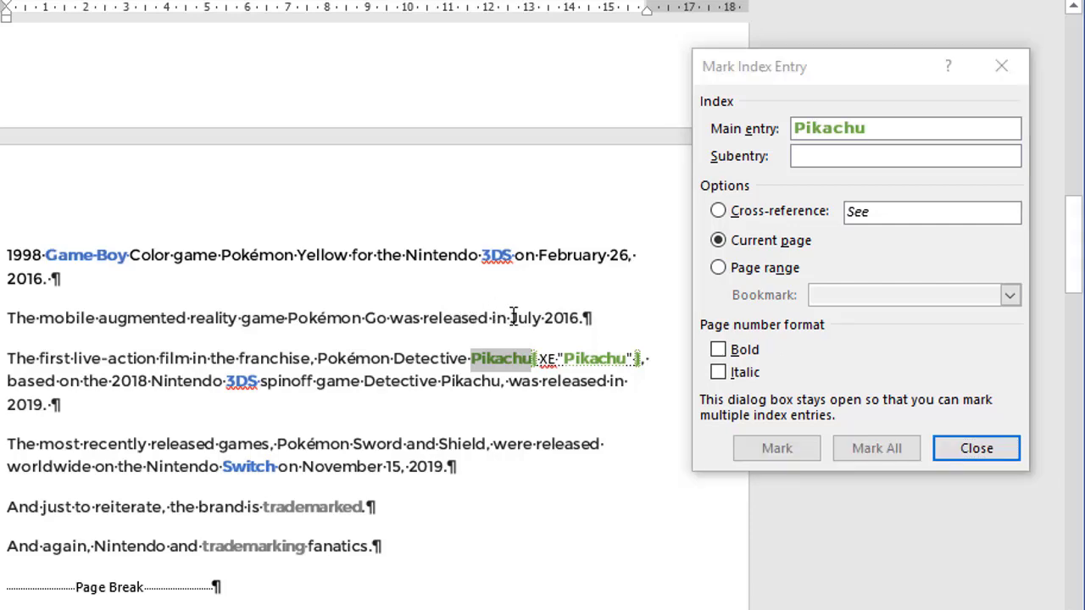
{"action": "left_click_drag", "start_coordinate": [1075, 265], "coordinate": [1075, 80]}
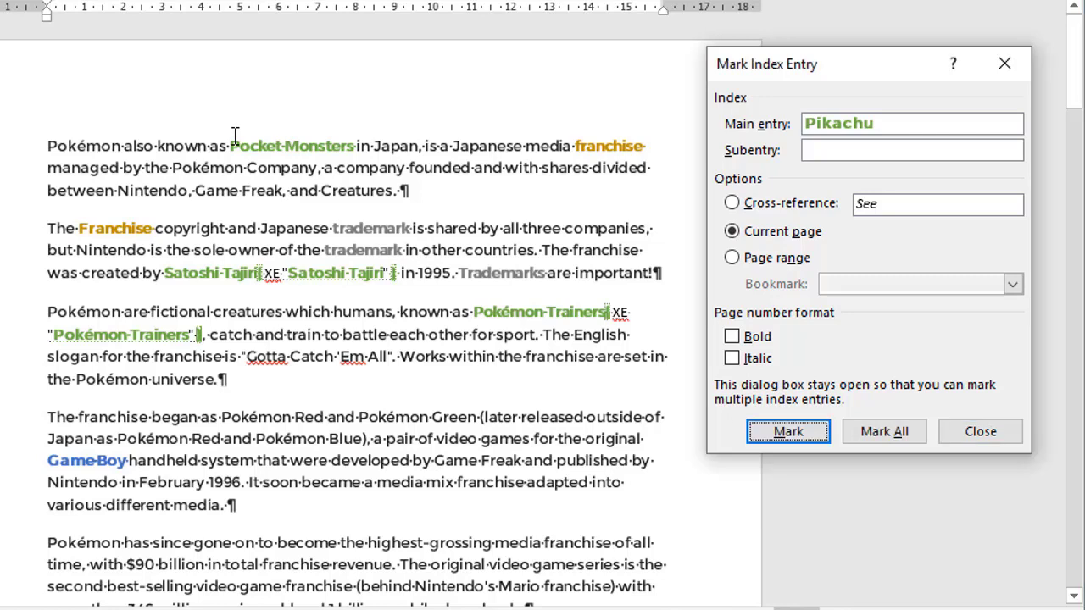
{"action": "double_click", "coordinate": [64, 142]}
{"action": "left_click", "coordinate": [895, 339]}
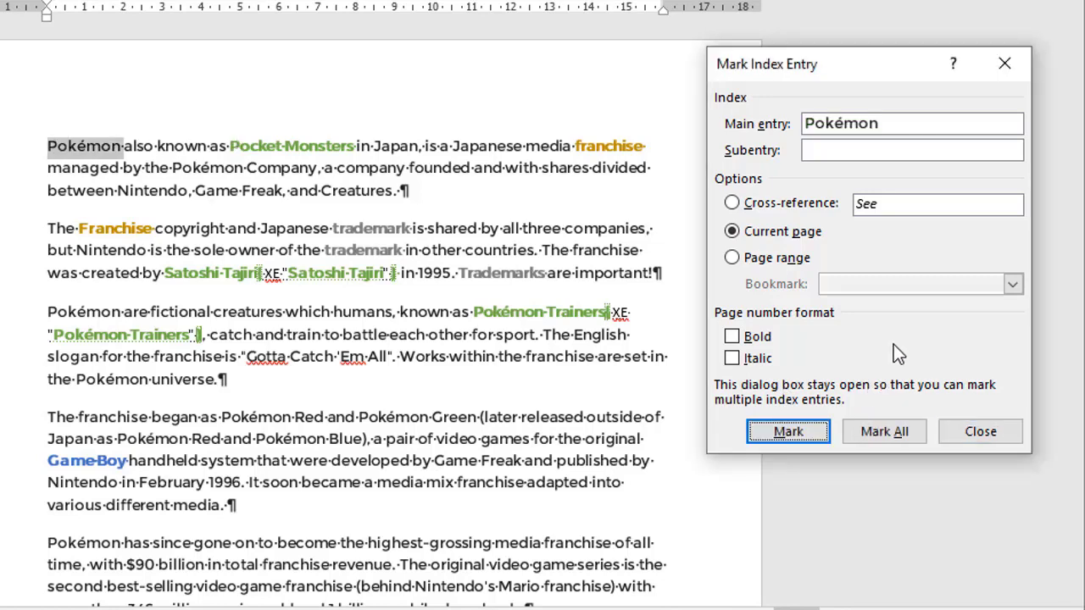
{"action": "left_click", "coordinate": [884, 432]}
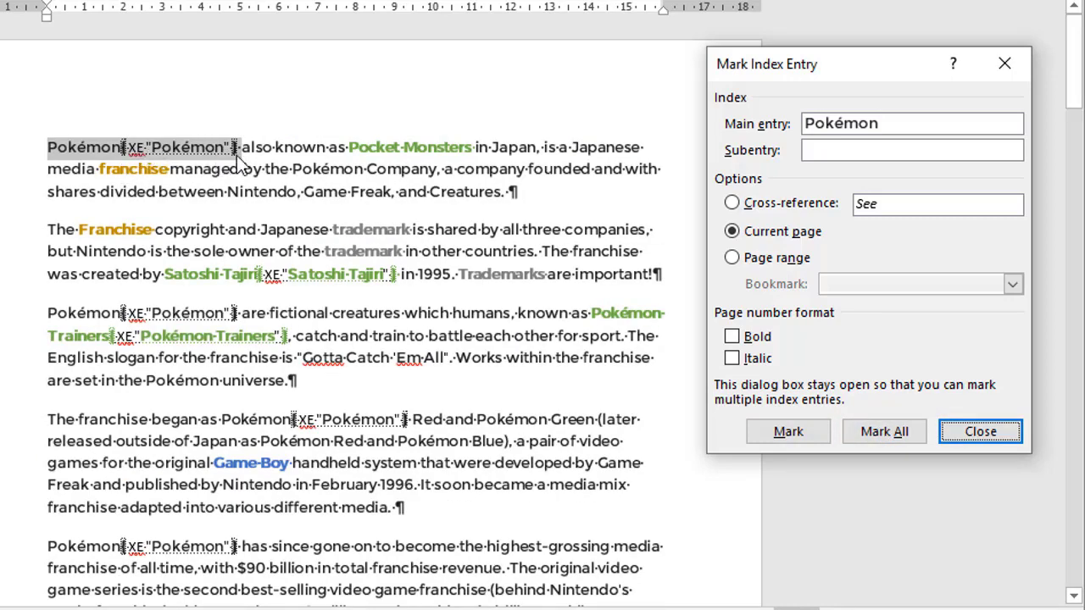
Step: Mark "Pocket Monsters" in the first paragraph as an index entry with the cross-reference "See Pokémon"
{"action": "left_click", "coordinate": [445, 168]}
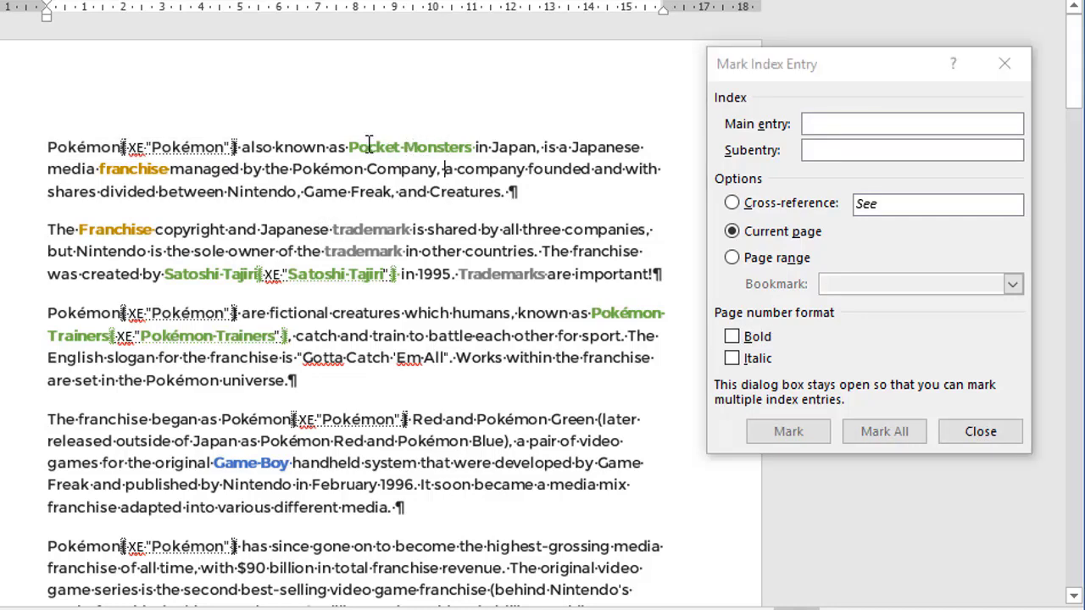
{"action": "left_click_drag", "start_coordinate": [368, 146], "coordinate": [442, 161]}
{"action": "left_click", "coordinate": [933, 329]}
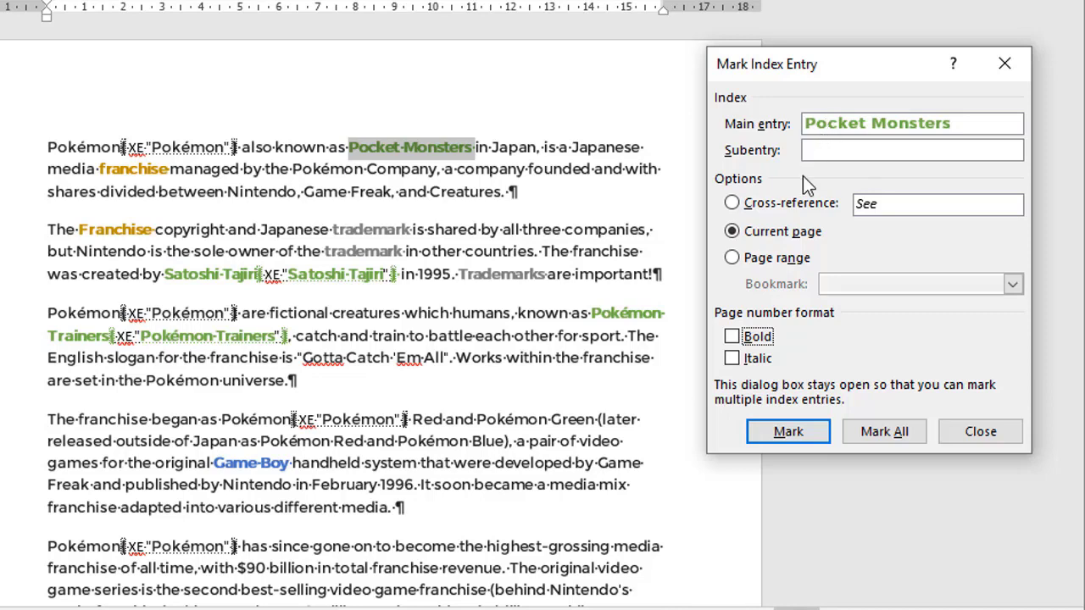
{"action": "left_click", "coordinate": [732, 204]}
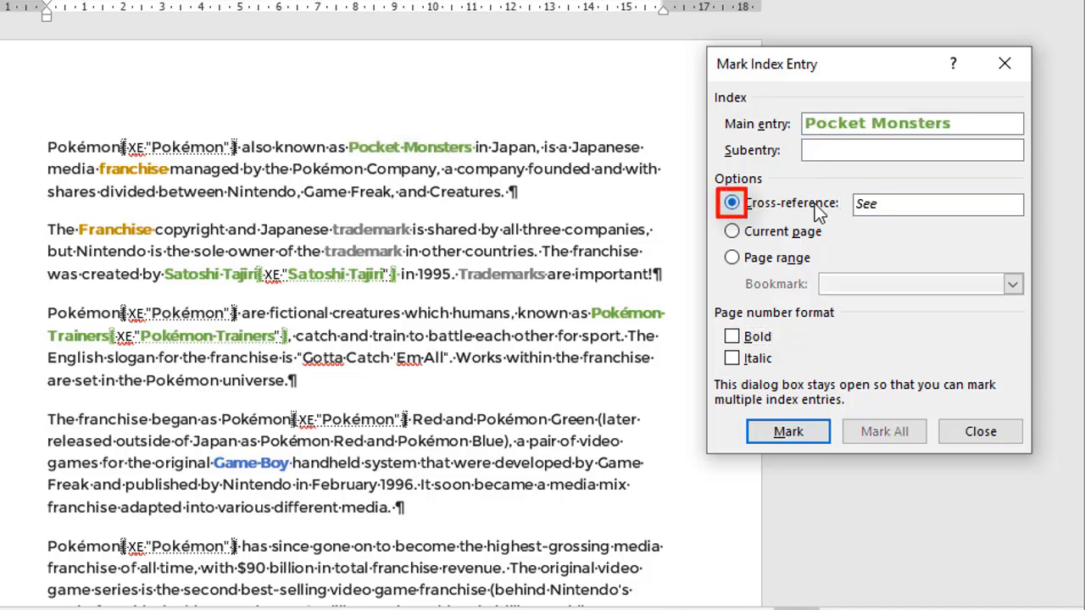
{"action": "left_click", "coordinate": [911, 203]}
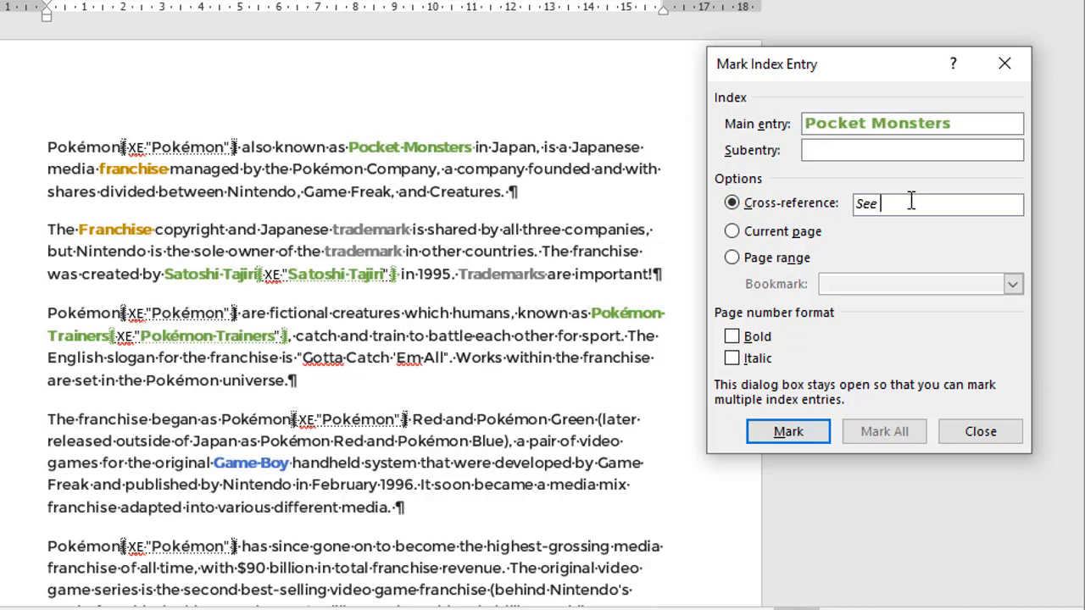
{"action": "type", "text": "Pokémon"}
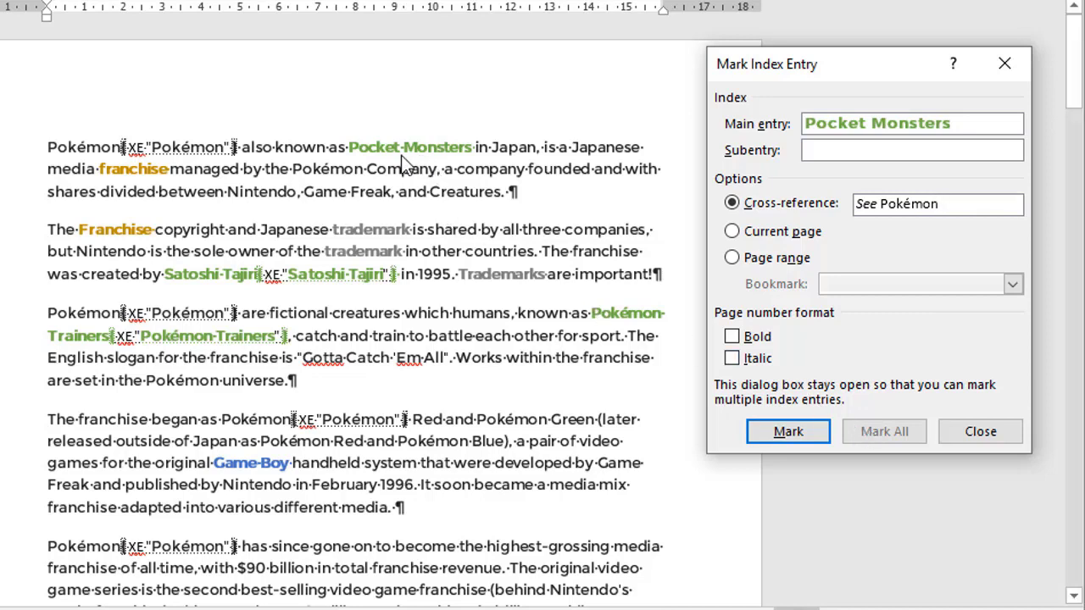
{"action": "left_click", "coordinate": [787, 434]}
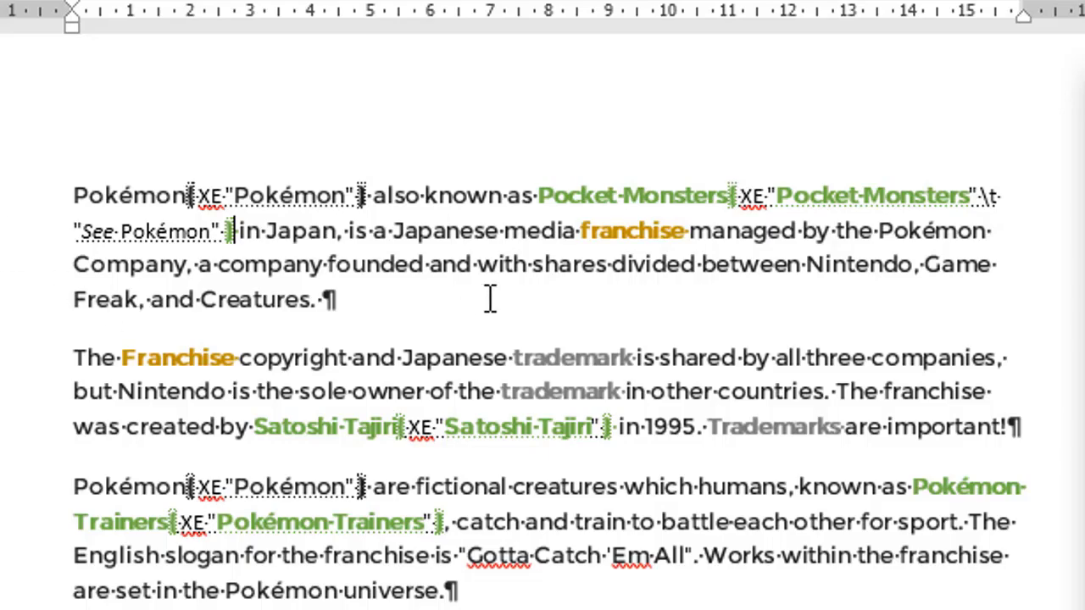
Step: Mark all occurrences of "franchise", selected in the first paragraph, as a main index entry
{"action": "double_click", "coordinate": [631, 236]}
{"action": "key", "text": "alt+shift+x"}
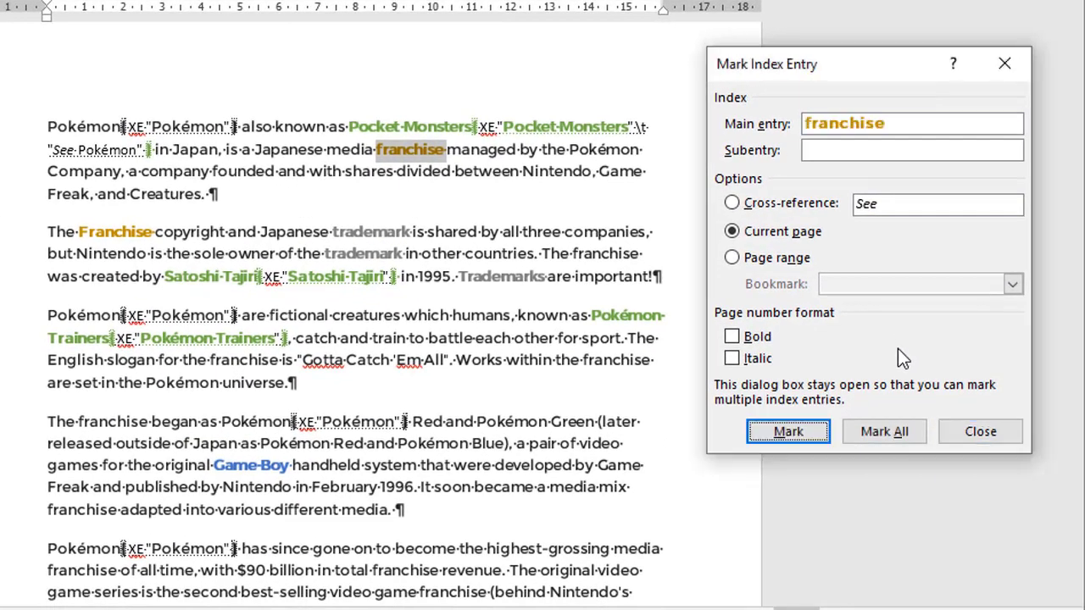
{"action": "left_click", "coordinate": [890, 431]}
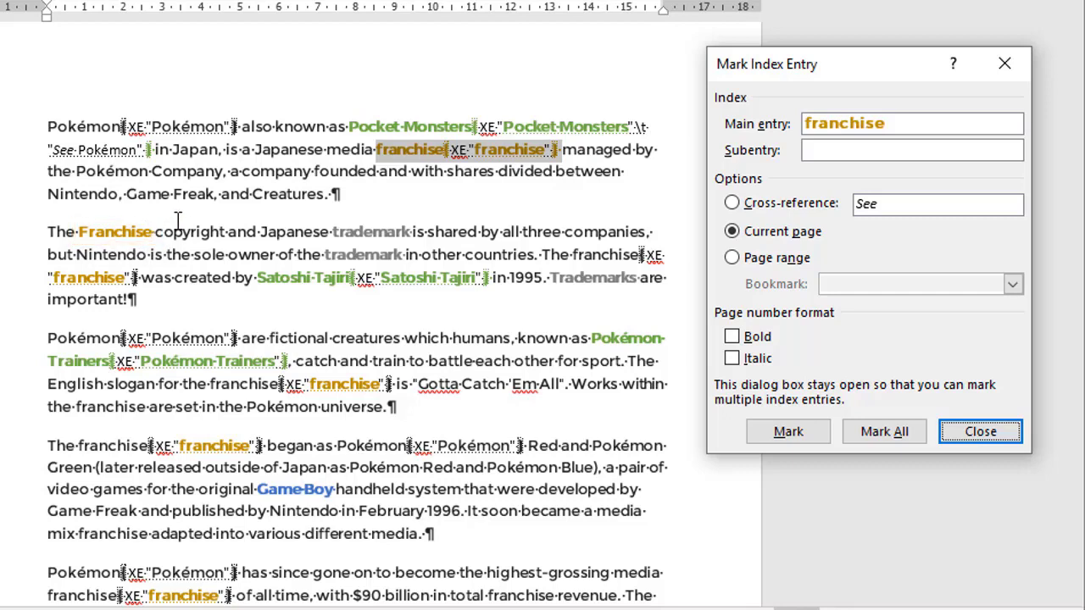
Step: Mark all occurrences of "Game Boy", selected on page 2, as a subentry under the main entry "Console"
{"action": "scroll", "coordinate": [355, 462], "scroll_direction": "down", "scroll_amount": 3}
{"action": "scroll", "coordinate": [355, 462], "scroll_direction": "down", "scroll_amount": 6}
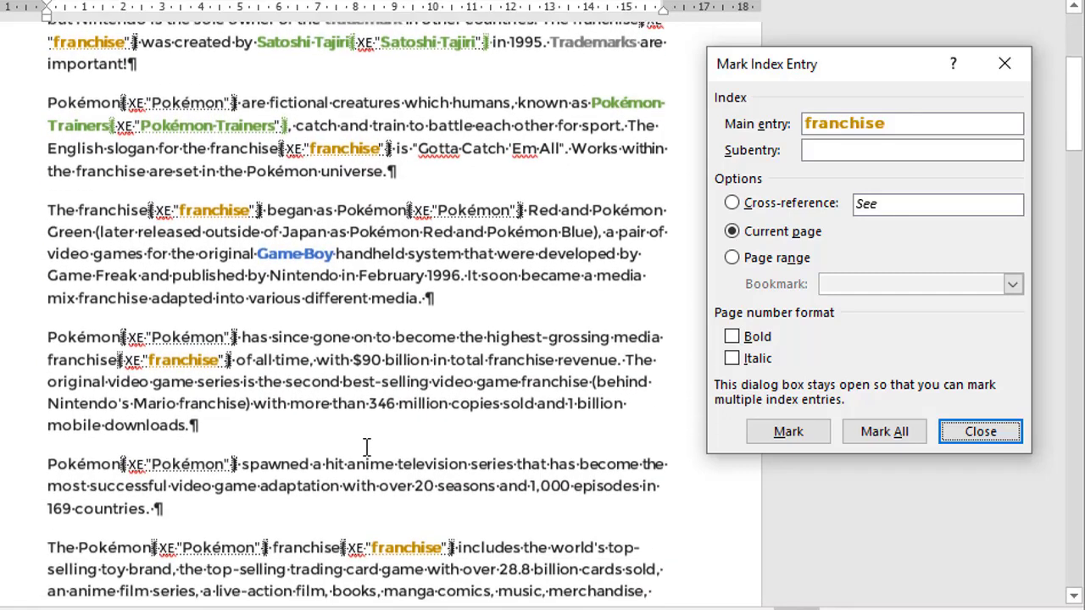
{"action": "scroll", "coordinate": [344, 266], "scroll_direction": "down", "scroll_amount": 2}
{"action": "scroll", "coordinate": [344, 266], "scroll_direction": "down", "scroll_amount": 15}
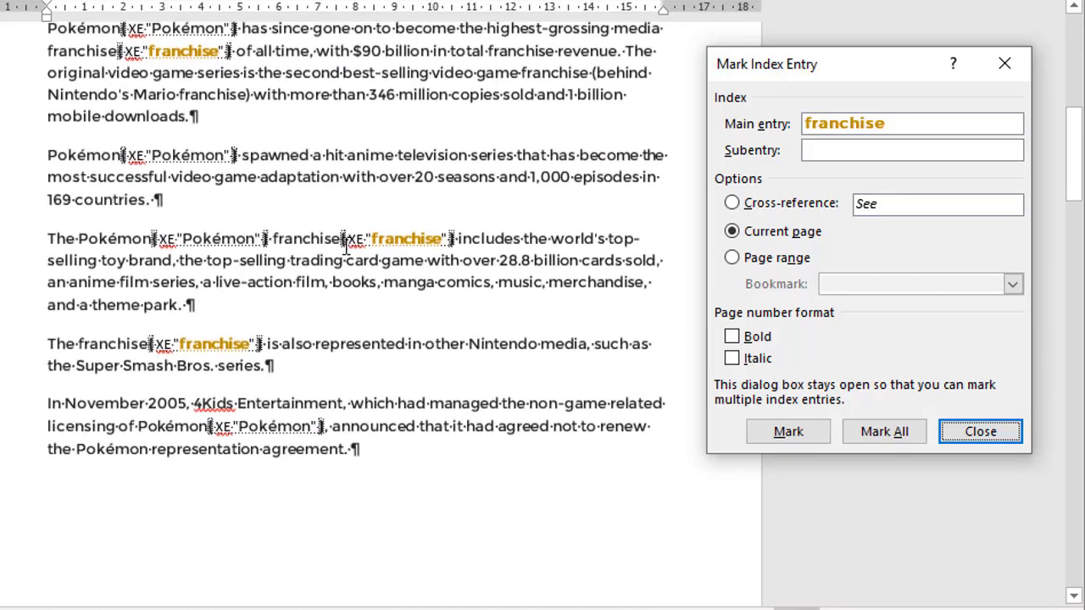
{"action": "scroll", "coordinate": [359, 226], "scroll_direction": "down", "scroll_amount": 1}
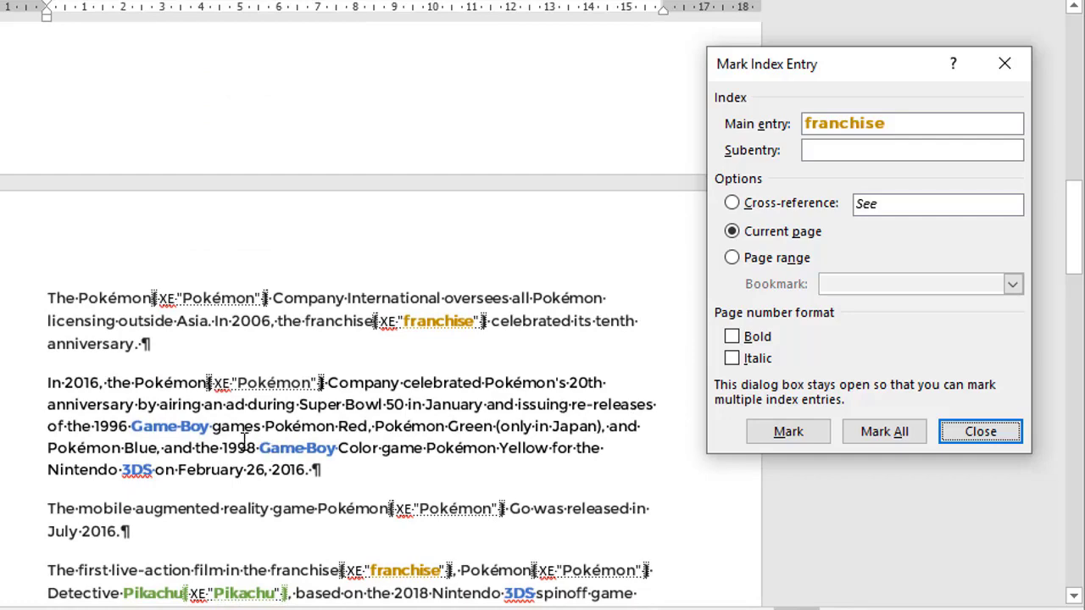
{"action": "scroll", "coordinate": [437, 477], "scroll_direction": "down", "scroll_amount": 3}
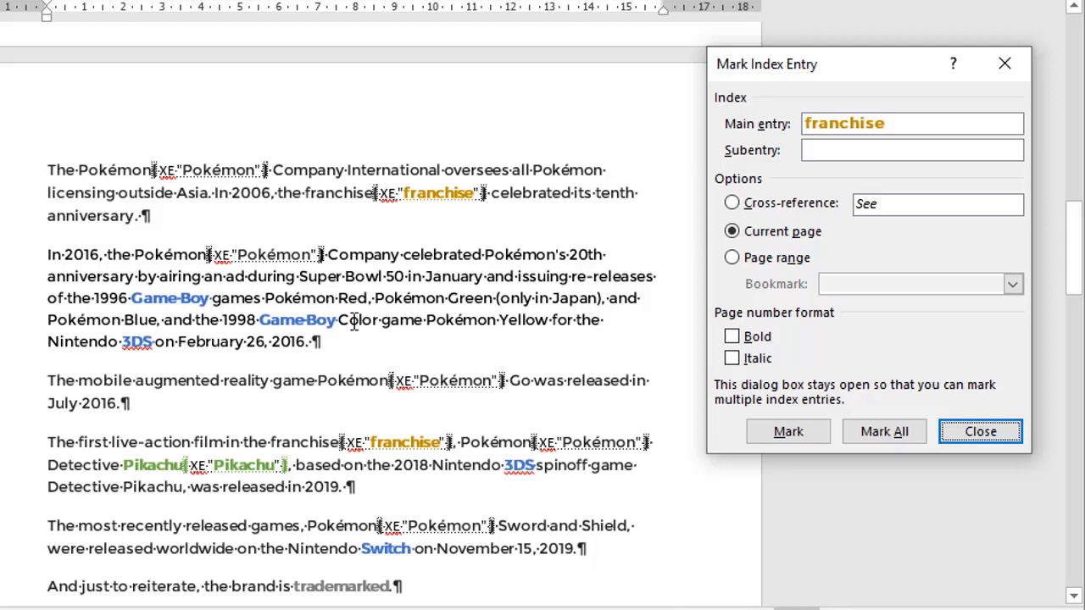
{"action": "left_click", "coordinate": [149, 296]}
{"action": "left_click_drag", "start_coordinate": [134, 299], "coordinate": [203, 308]}
{"action": "left_click", "coordinate": [902, 259]}
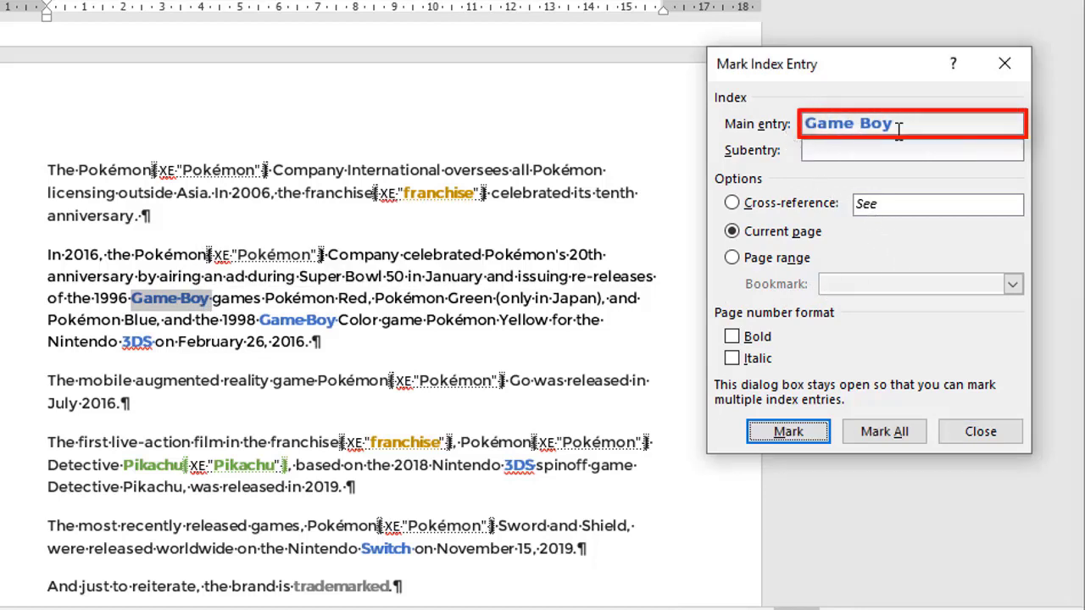
{"action": "left_click_drag", "start_coordinate": [907, 124], "coordinate": [797, 125]}
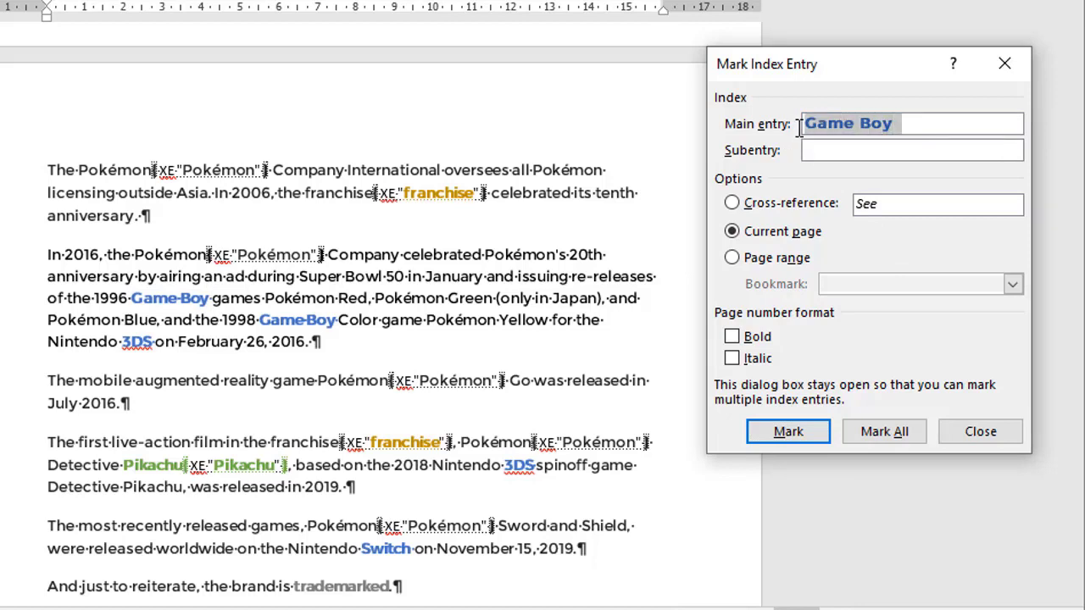
{"action": "key", "text": "ctrl+x"}
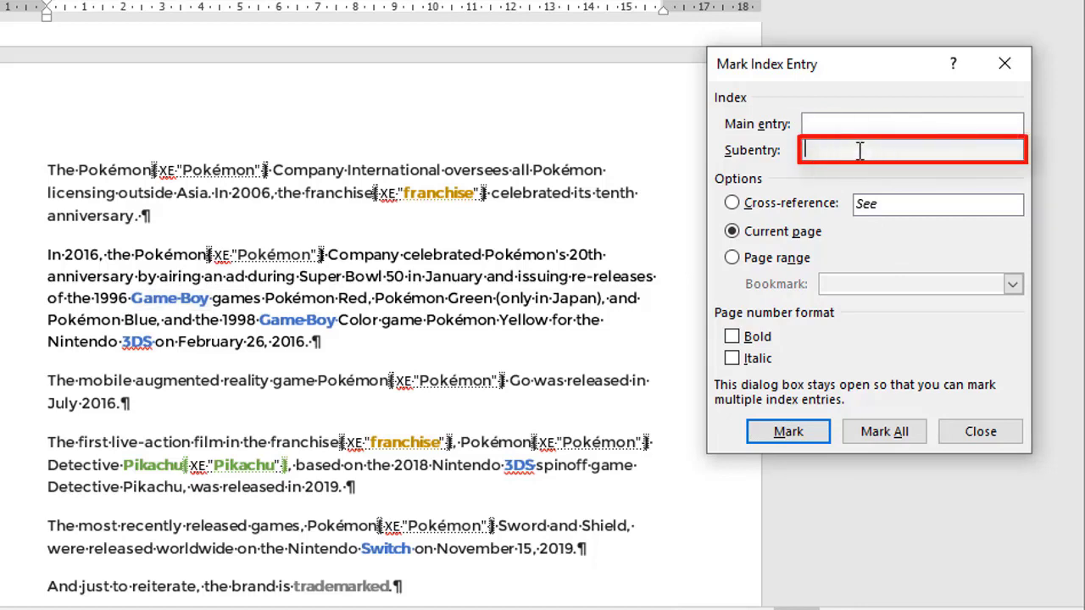
{"action": "left_click", "coordinate": [858, 150]}
{"action": "key", "text": "ctrl+v"}
{"action": "left_click", "coordinate": [865, 125]}
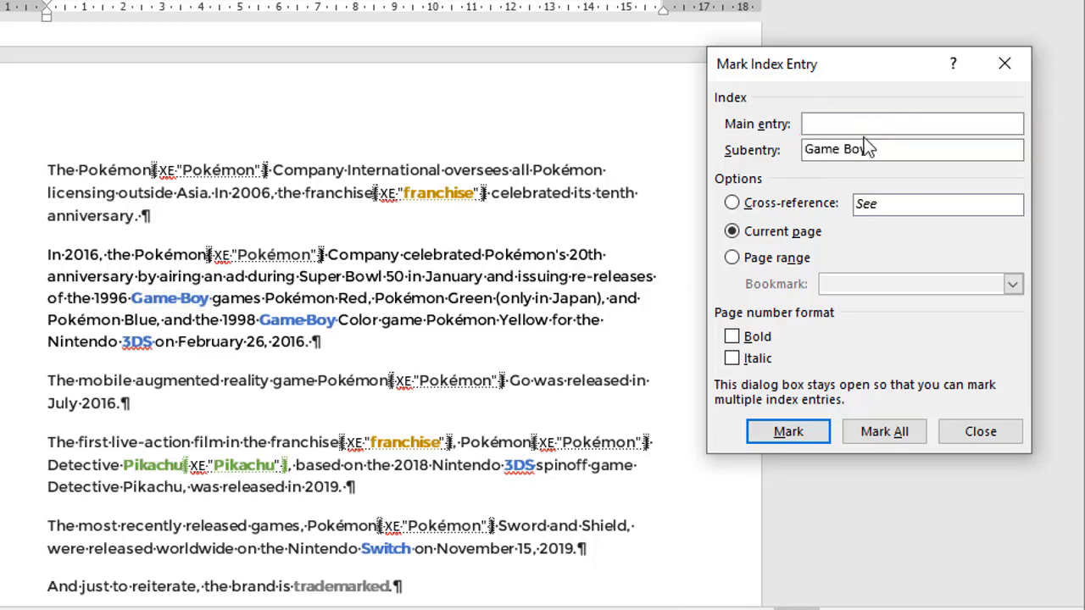
{"action": "type", "text": "Console"}
{"action": "left_click", "coordinate": [876, 433]}
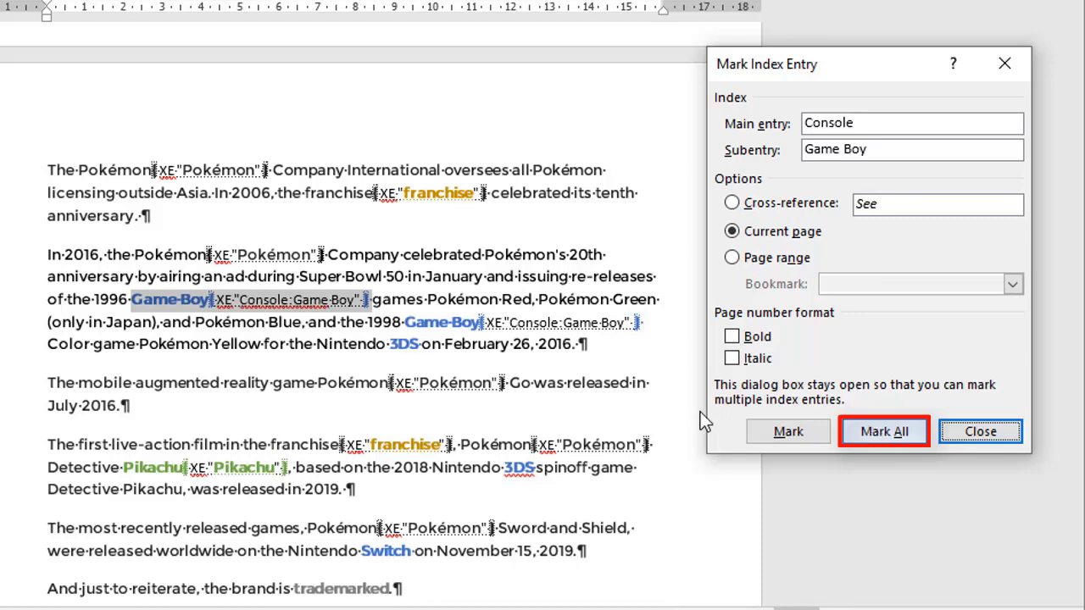
Step: Mark all occurrences of "3DS" as a subentry under the main entry "Console"
{"action": "double_click", "coordinate": [403, 343]}
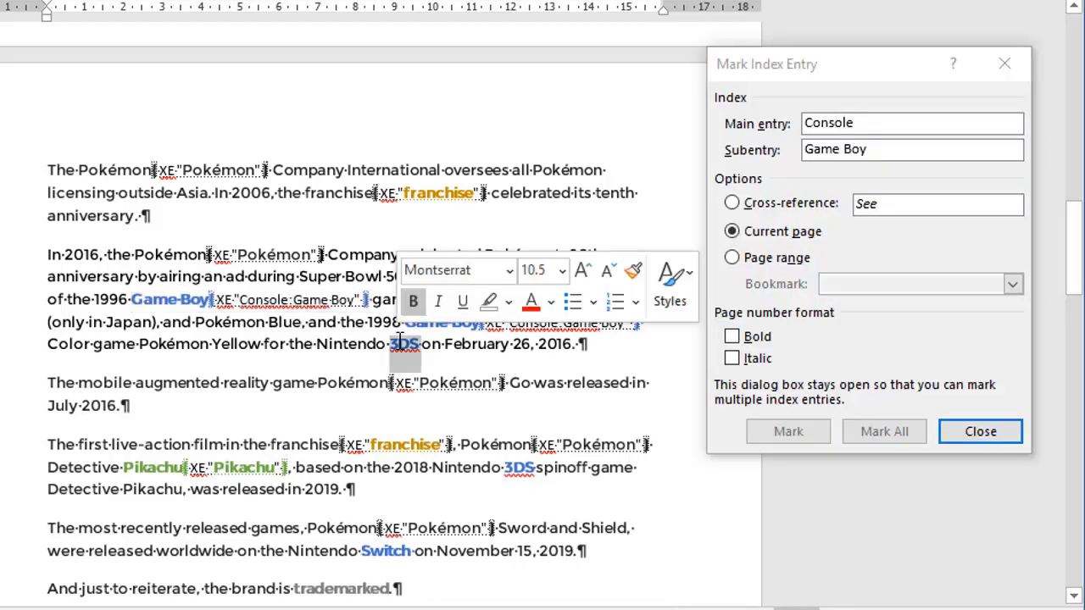
{"action": "left_click", "coordinate": [884, 245]}
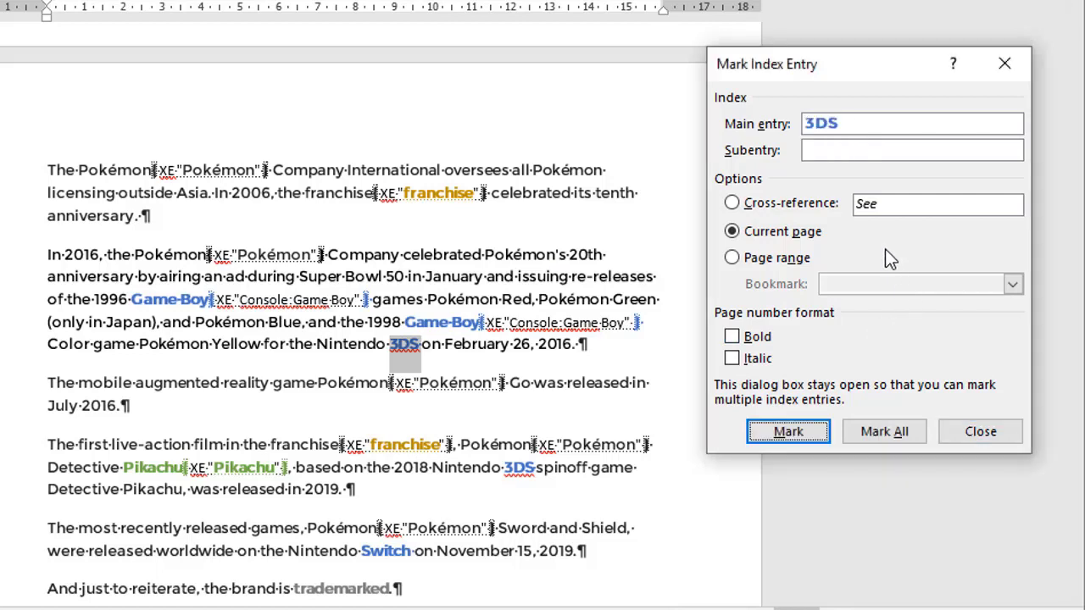
{"action": "double_click", "coordinate": [822, 119]}
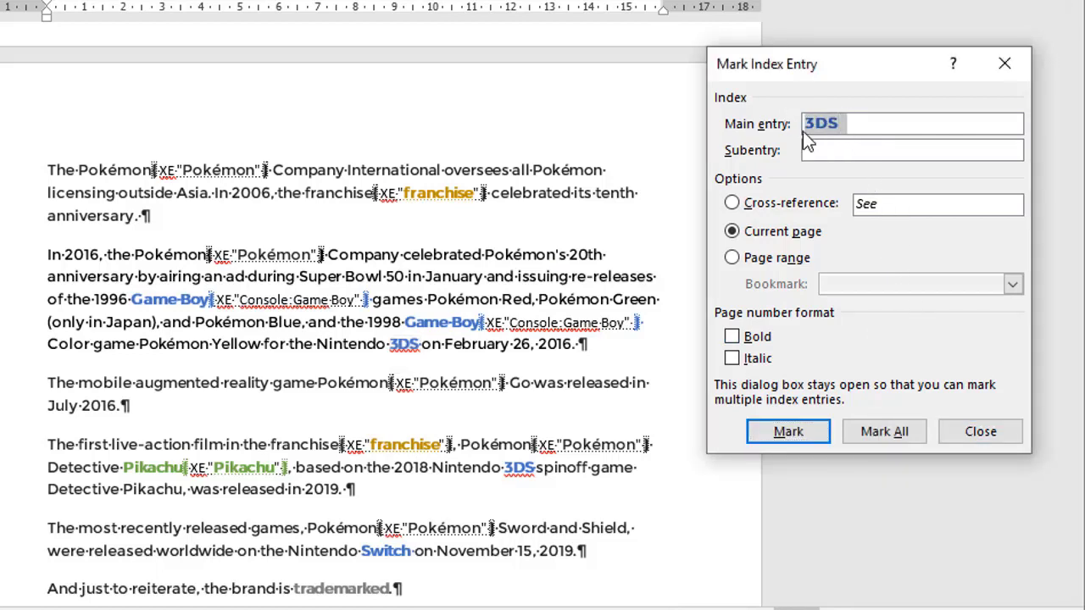
{"action": "type", "text": "Console"}
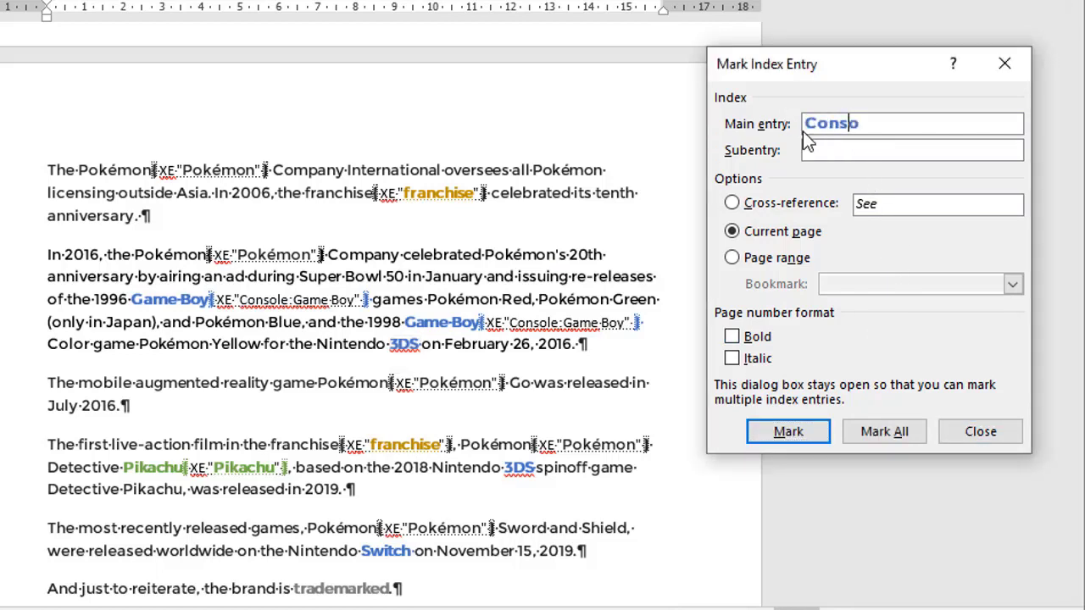
{"action": "key", "text": "Tab"}
{"action": "type", "text": "3DS"}
{"action": "left_click", "coordinate": [882, 434]}
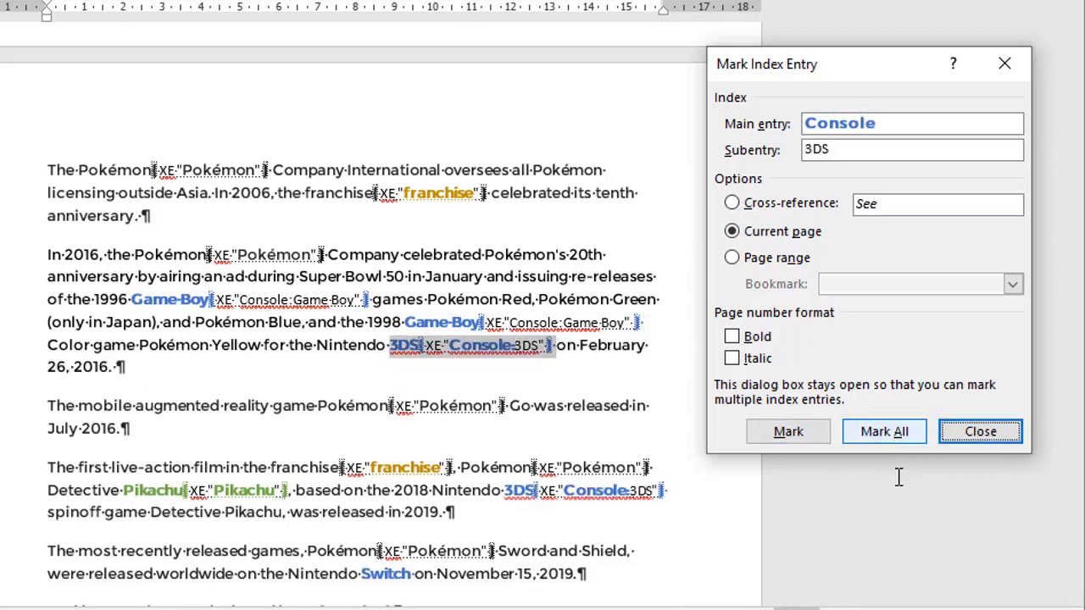
Step: Mark all occurrences of "Switch" as a subentry under the main entry "Console", and finish marking entries
{"action": "double_click", "coordinate": [388, 574]}
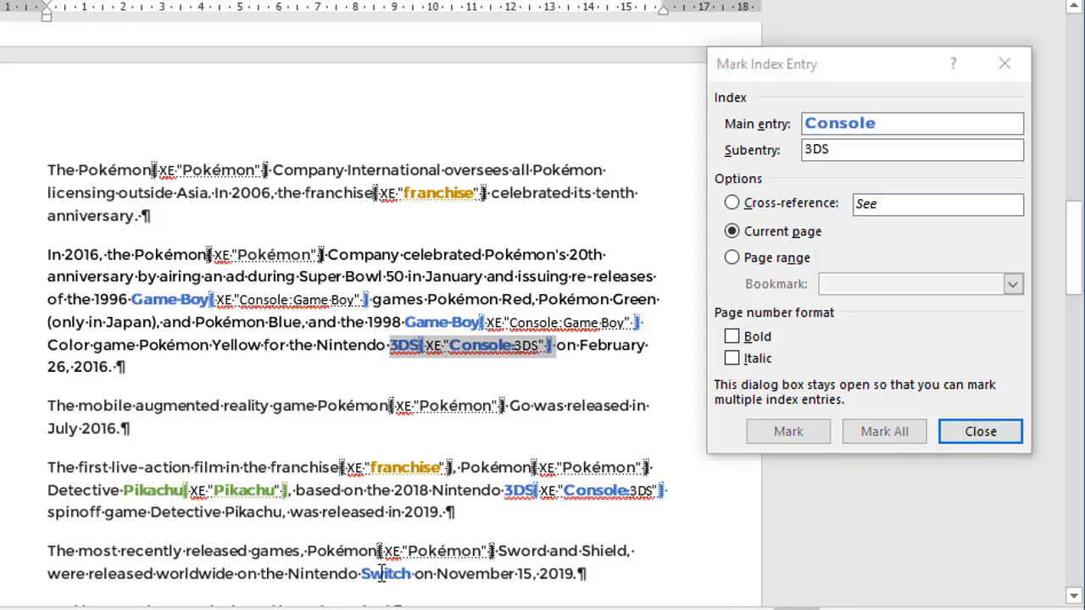
{"action": "left_click", "coordinate": [887, 339]}
{"action": "double_click", "coordinate": [879, 123]}
{"action": "key", "text": "BackSpace"}
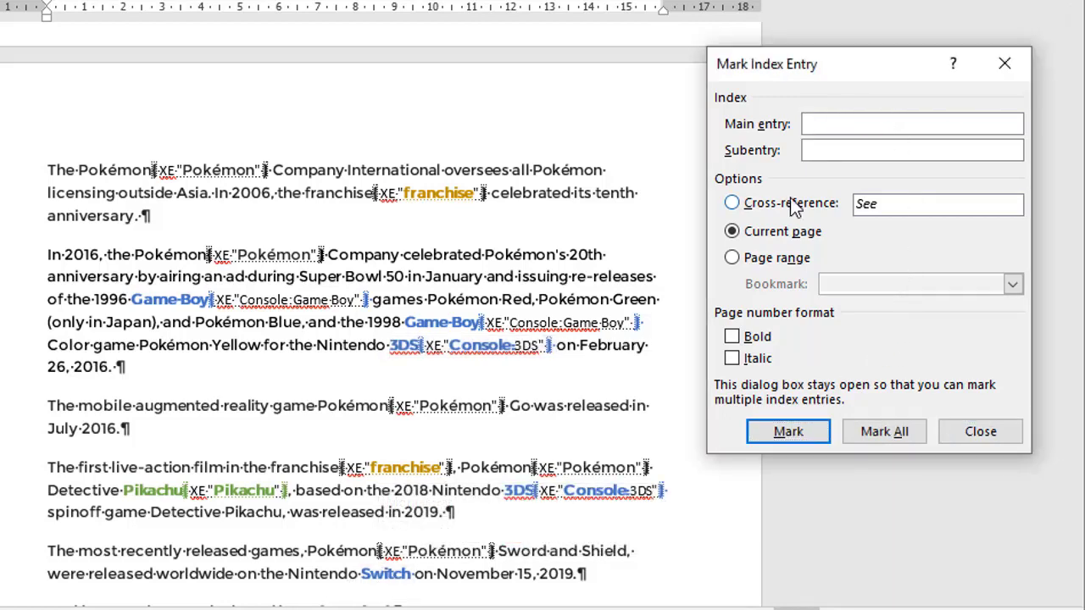
{"action": "type", "text": "Console"}
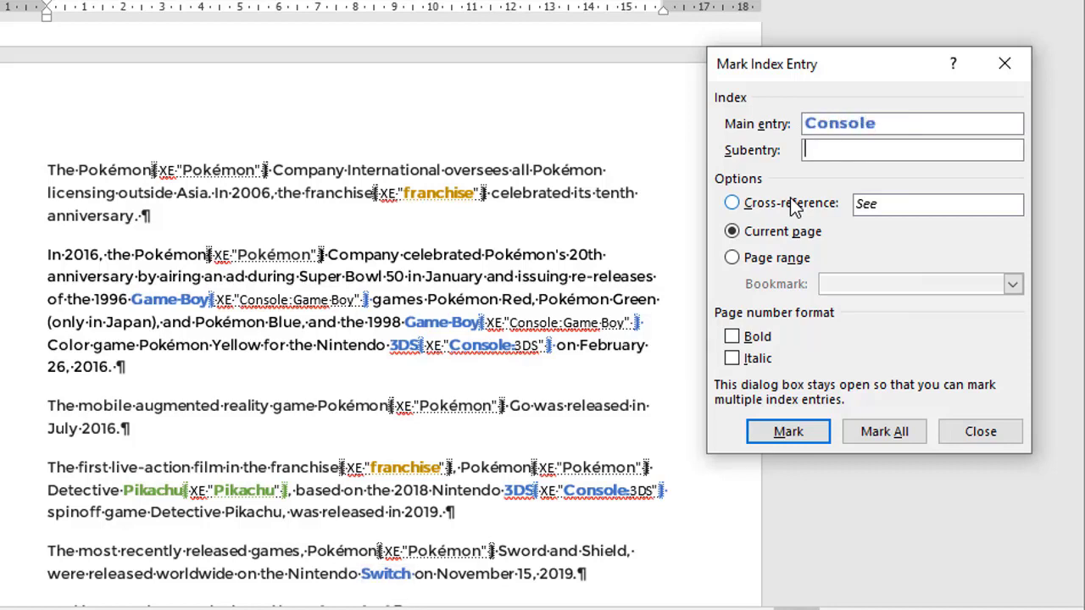
{"action": "type", "text": "Switch"}
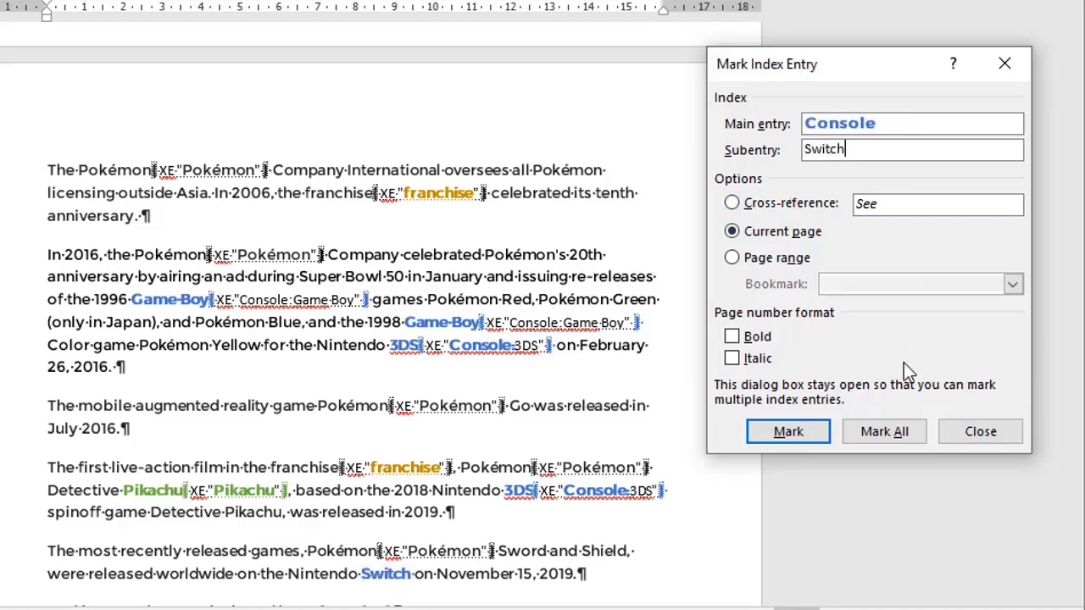
{"action": "left_click", "coordinate": [901, 433]}
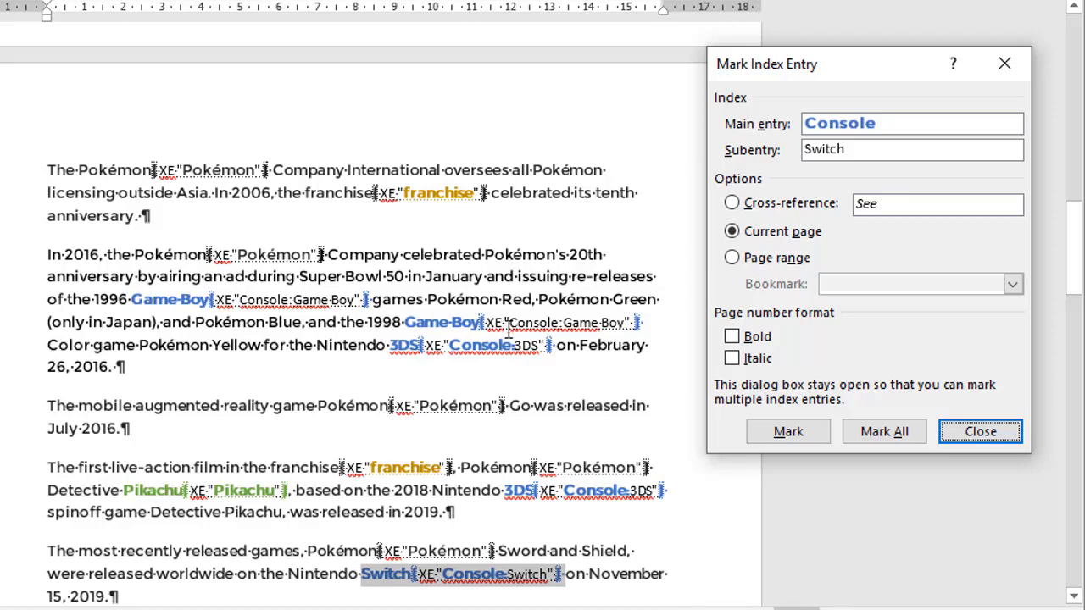
{"action": "left_click", "coordinate": [984, 428]}
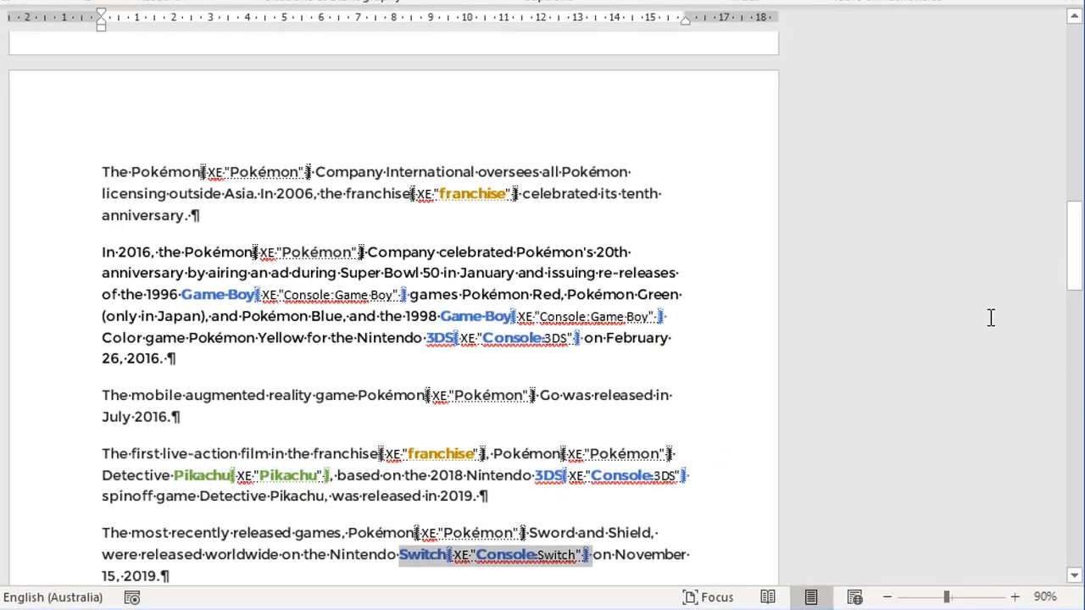
Step: Start inserting an index in the empty paragraph below the INDEX heading on the last page
{"action": "left_click_drag", "start_coordinate": [1073, 242], "coordinate": [1073, 438]}
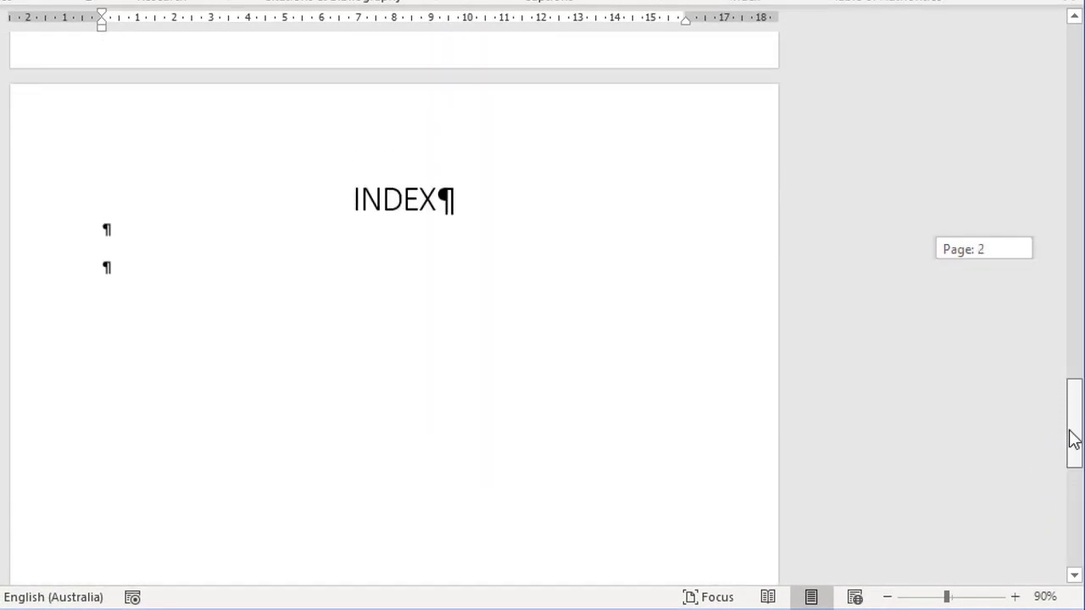
{"action": "left_click", "coordinate": [339, 284]}
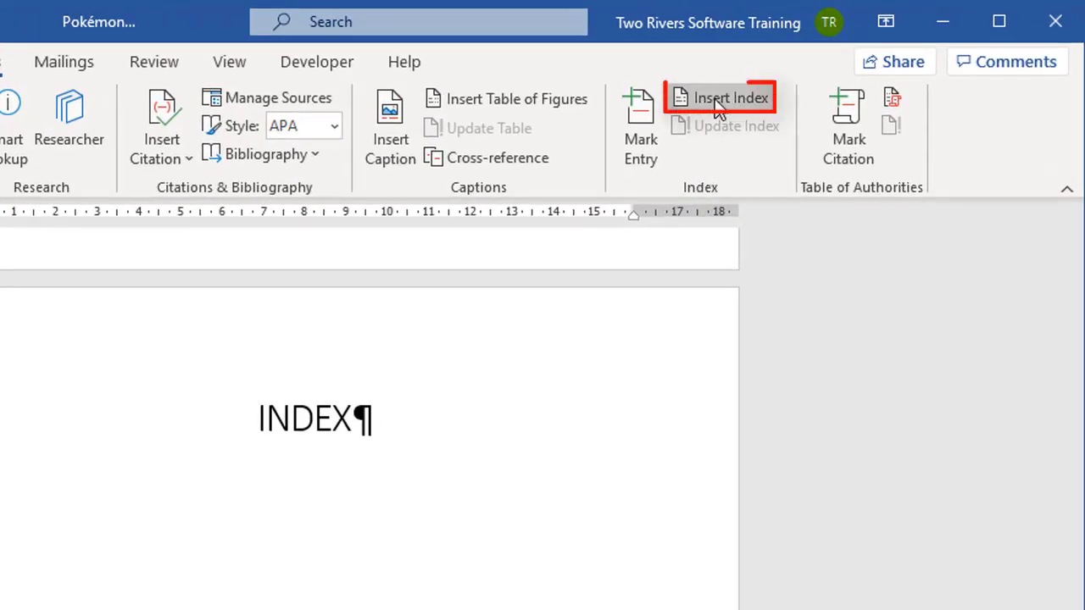
{"action": "left_click", "coordinate": [715, 99]}
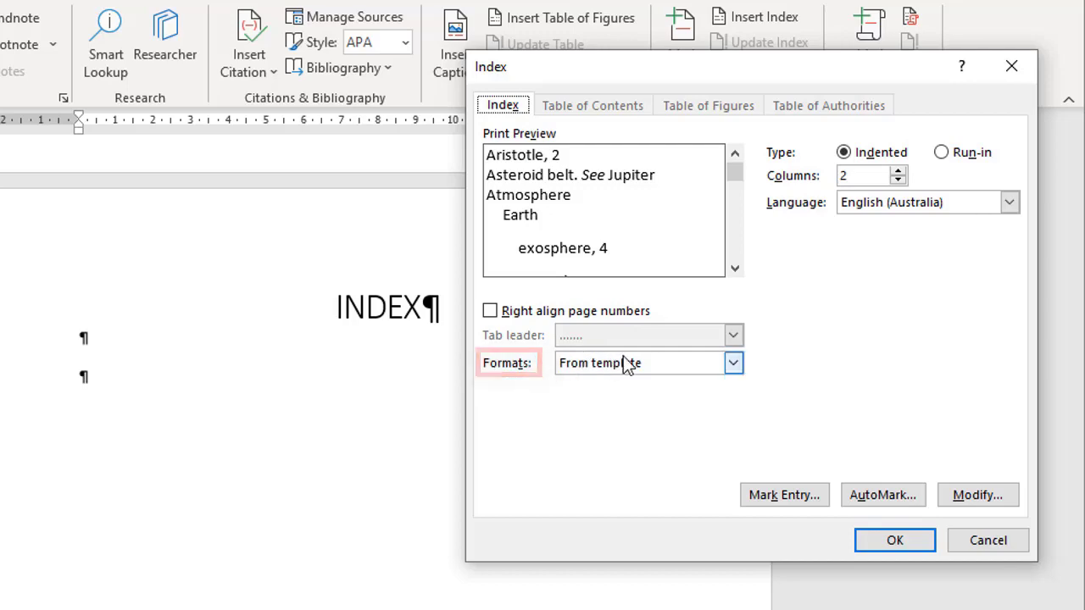
Step: Try the Classic and Fancy formats for the index
{"action": "left_click", "coordinate": [734, 368]}
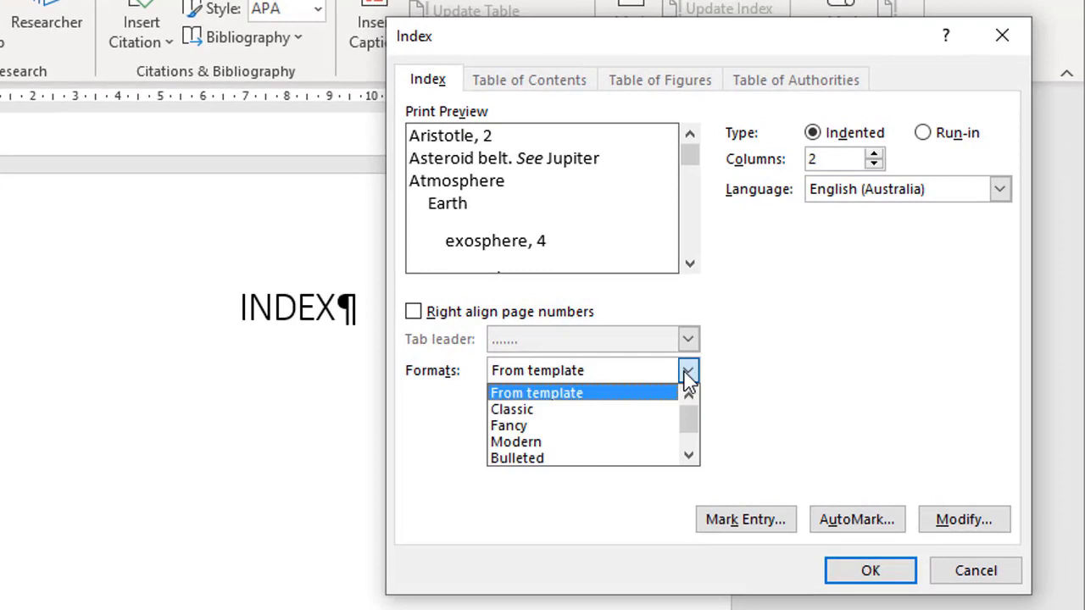
{"action": "left_click", "coordinate": [613, 410]}
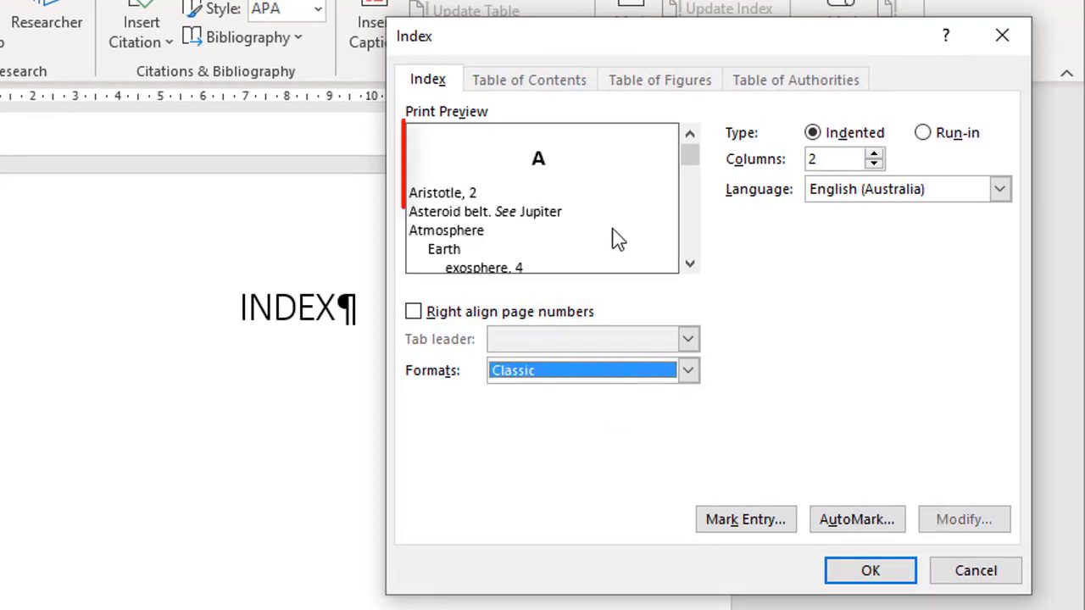
{"action": "left_click", "coordinate": [687, 370]}
{"action": "left_click", "coordinate": [583, 424]}
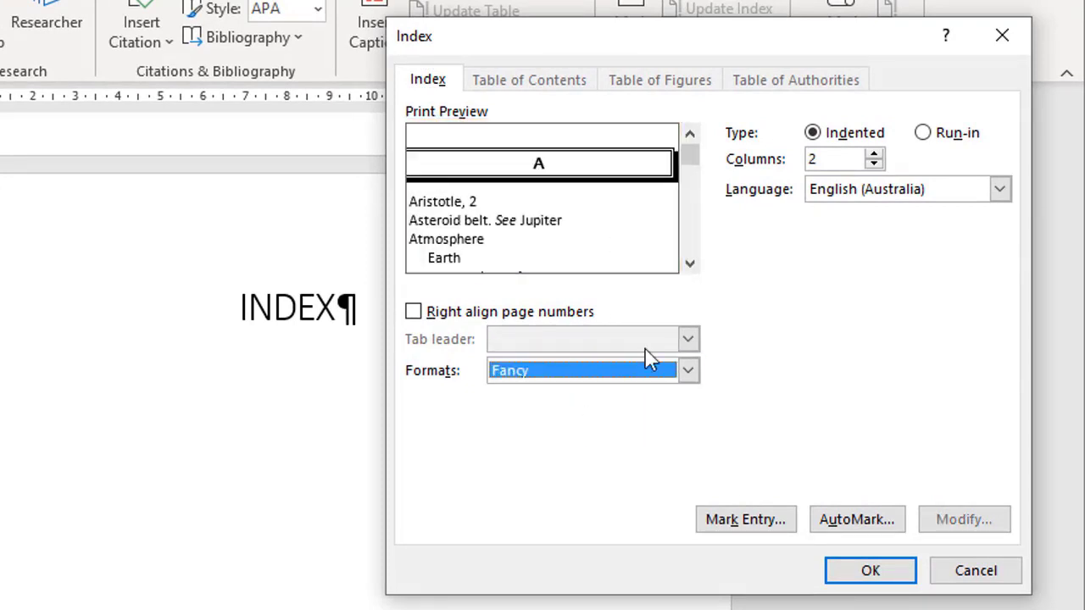
Step: Set the index format to Formal
{"action": "left_click", "coordinate": [688, 370]}
{"action": "left_click", "coordinate": [689, 456]}
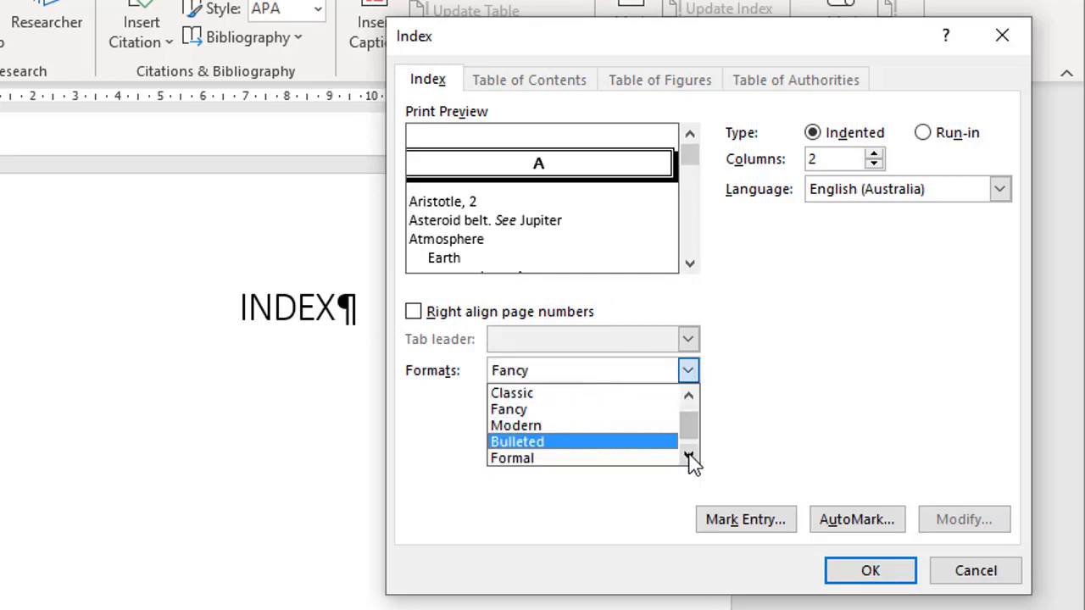
{"action": "left_click", "coordinate": [628, 457]}
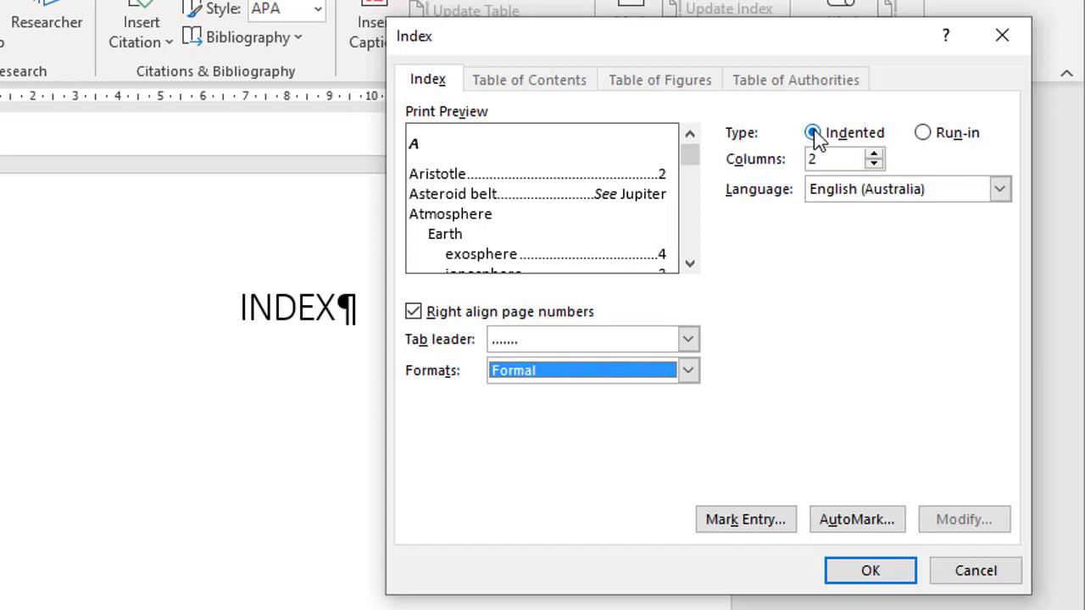
Step: Try the Run-in type and three columns for the index, restoring Indented and two columns
{"action": "left_click", "coordinate": [924, 133]}
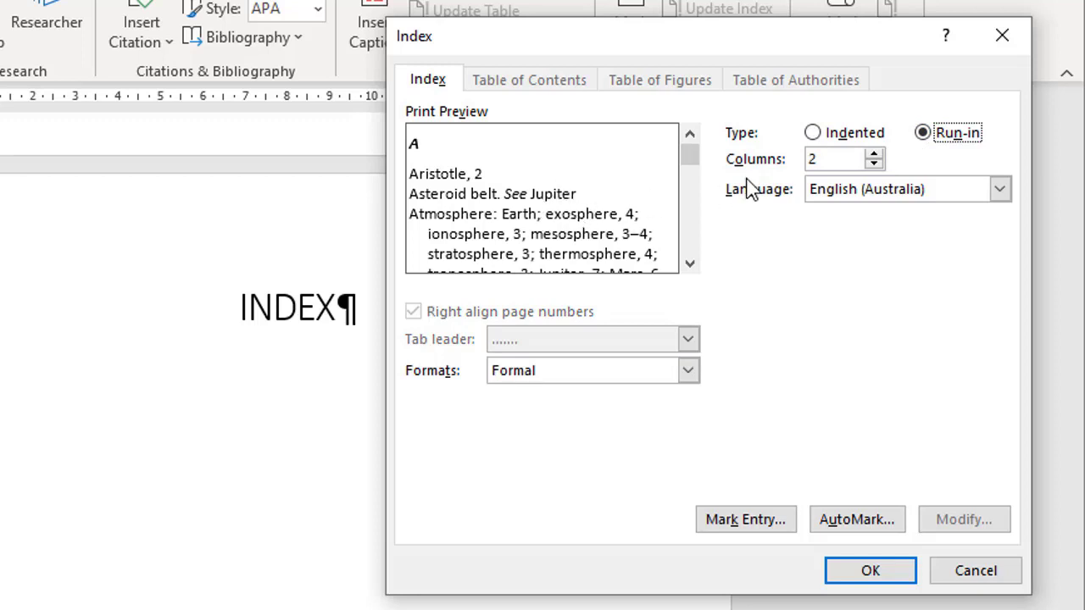
{"action": "left_click", "coordinate": [813, 134]}
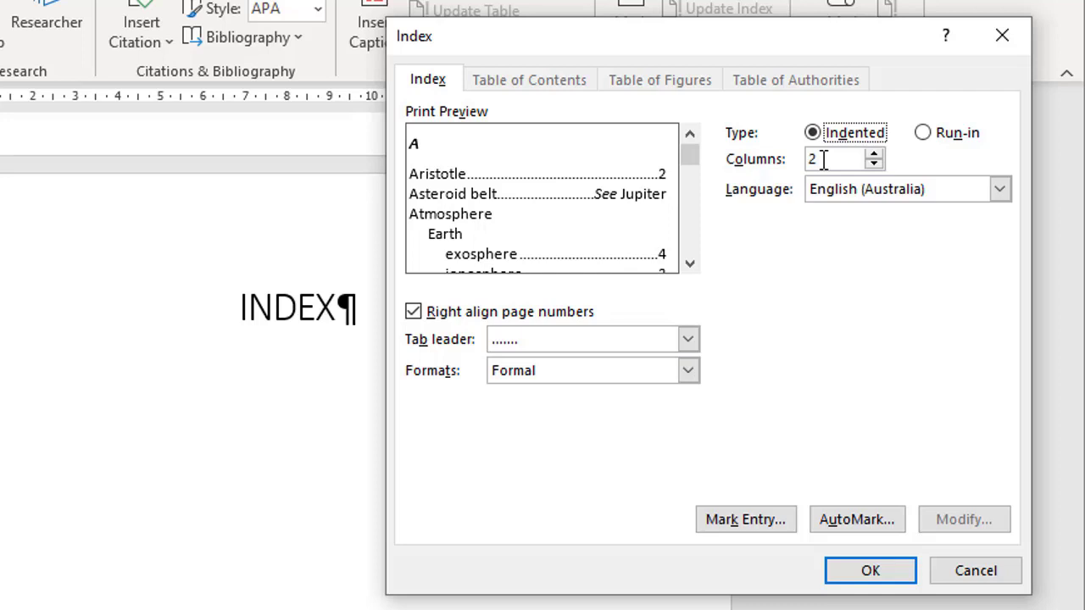
{"action": "left_click", "coordinate": [874, 154]}
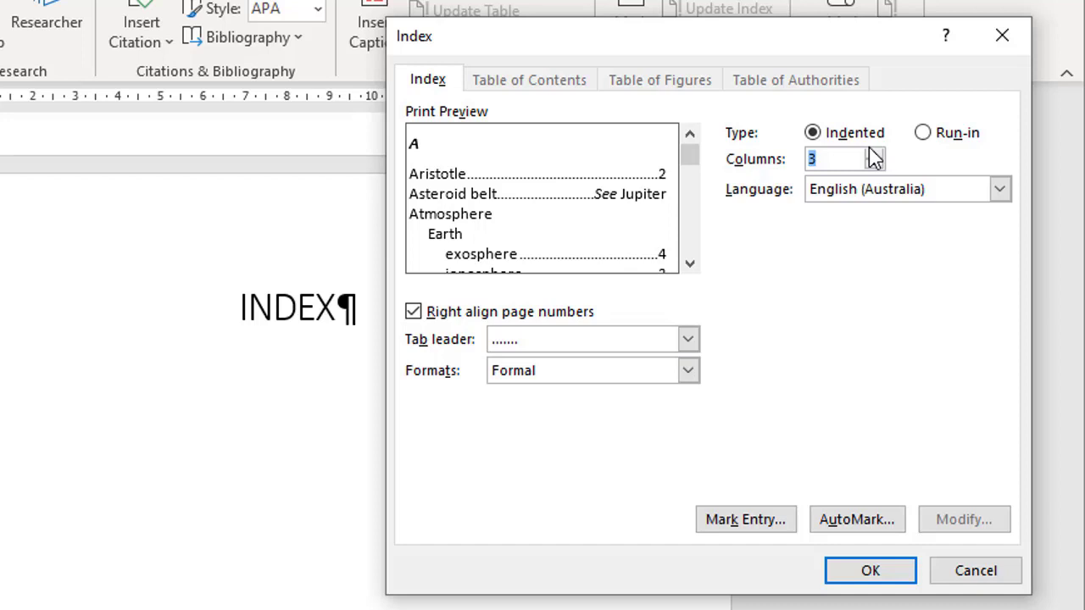
{"action": "left_click", "coordinate": [874, 165]}
Step: Insert the configured index below the INDEX heading and place the cursor inside it
{"action": "left_click", "coordinate": [870, 573]}
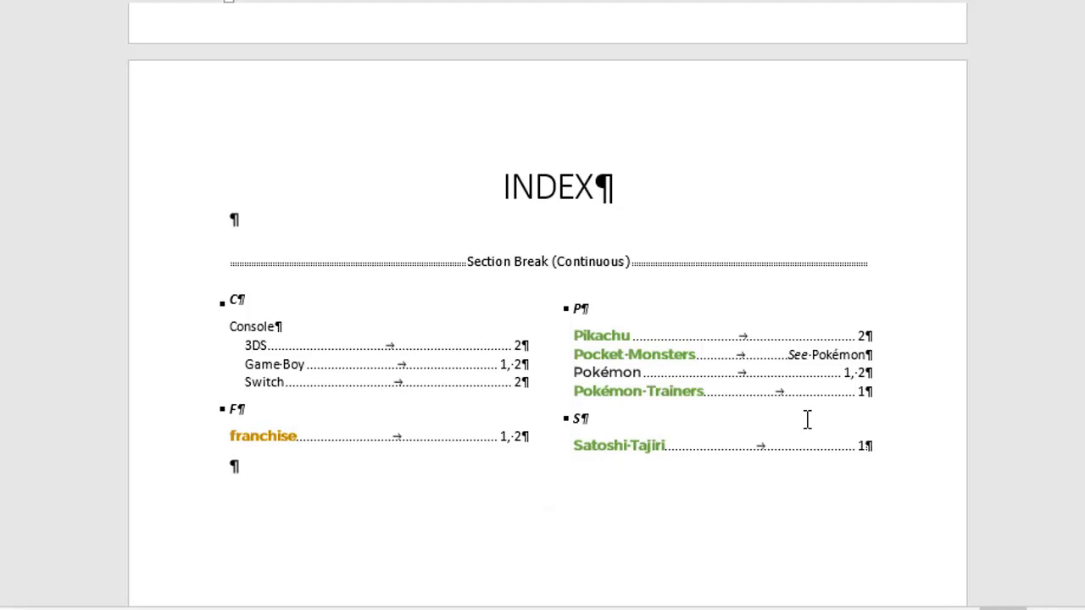
{"action": "left_click", "coordinate": [464, 383]}
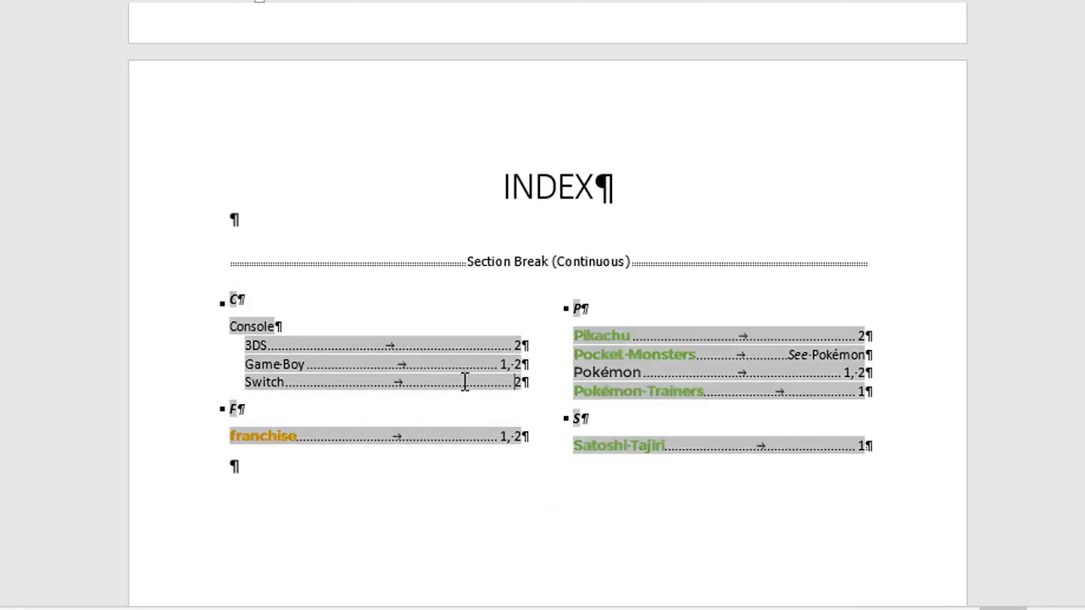
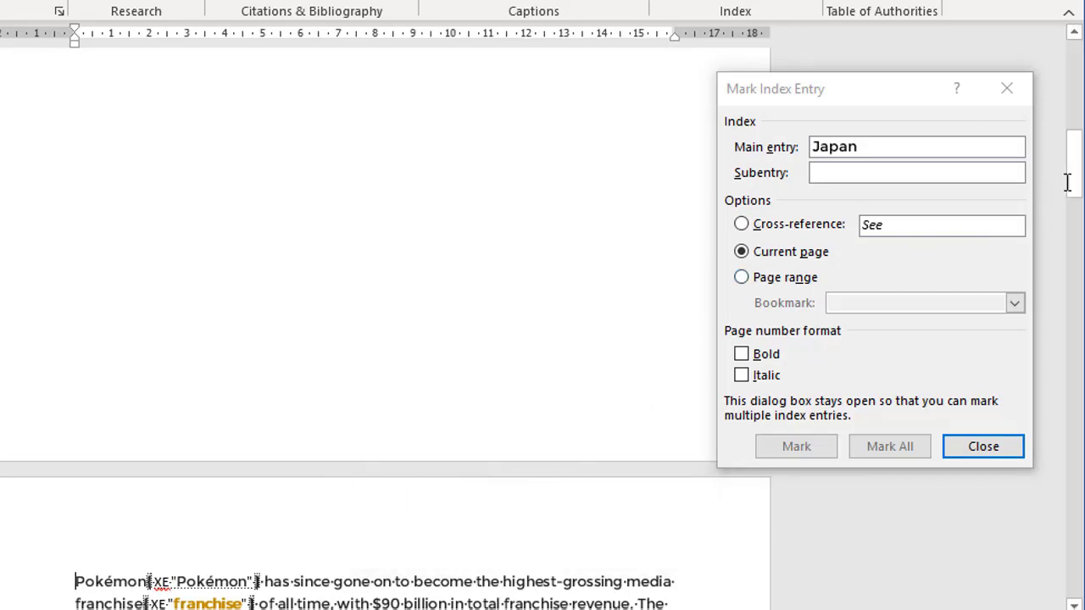
Step: Insert a page break before the paragraph beginning "In November 2005, 4Kids Entertainment"
{"action": "left_click_drag", "start_coordinate": [1068, 190], "coordinate": [1071, 280]}
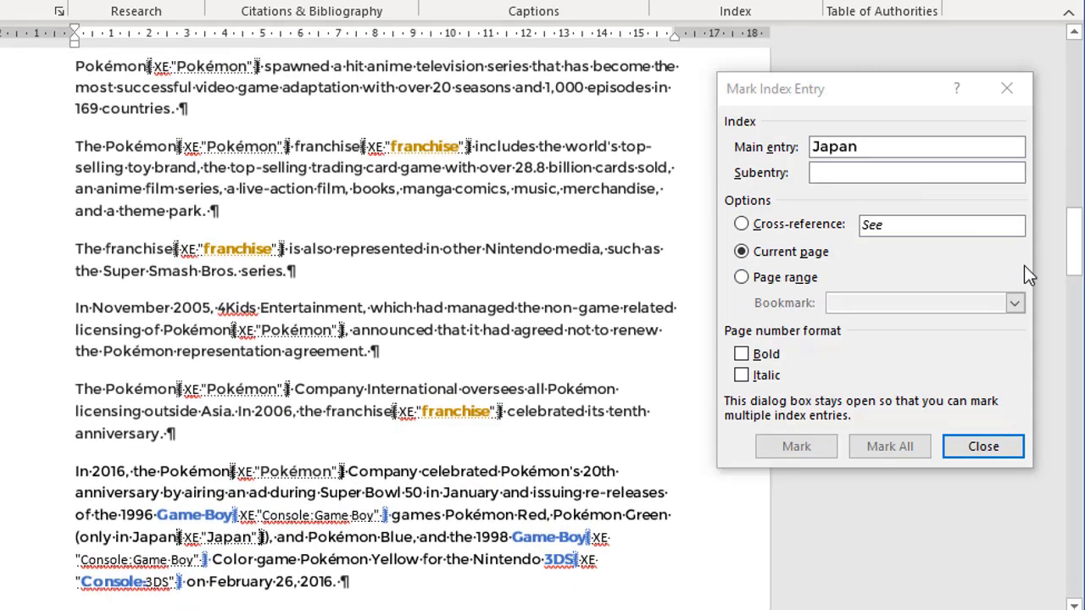
{"action": "left_click", "coordinate": [76, 307]}
{"action": "key", "text": "ctrl+Return"}
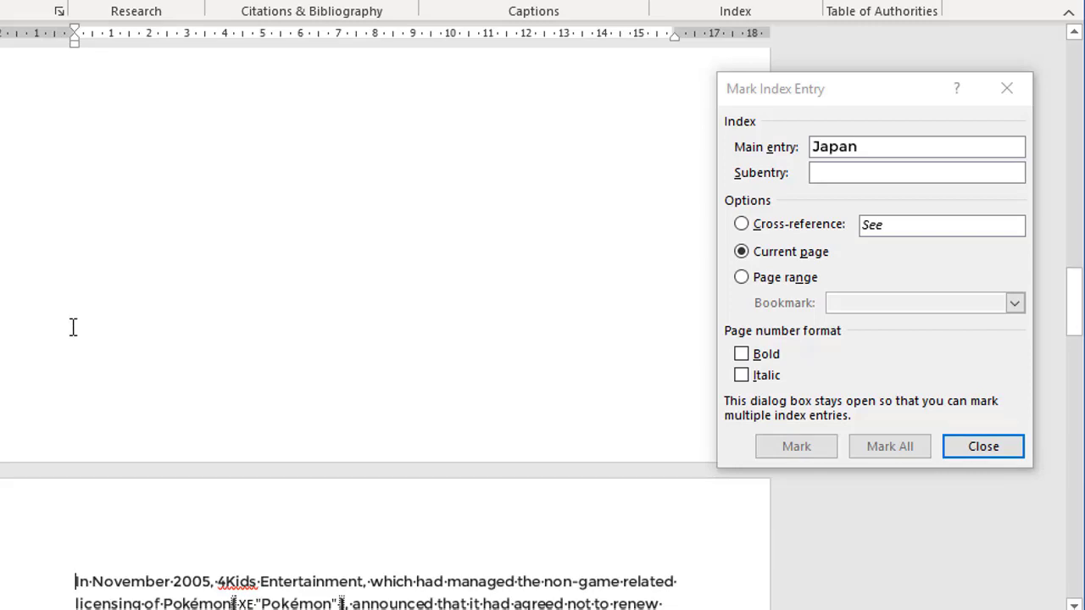
Step: Update the index on the last page to include the new entries and current page numbers
{"action": "left_click_drag", "start_coordinate": [1072, 326], "coordinate": [1063, 517]}
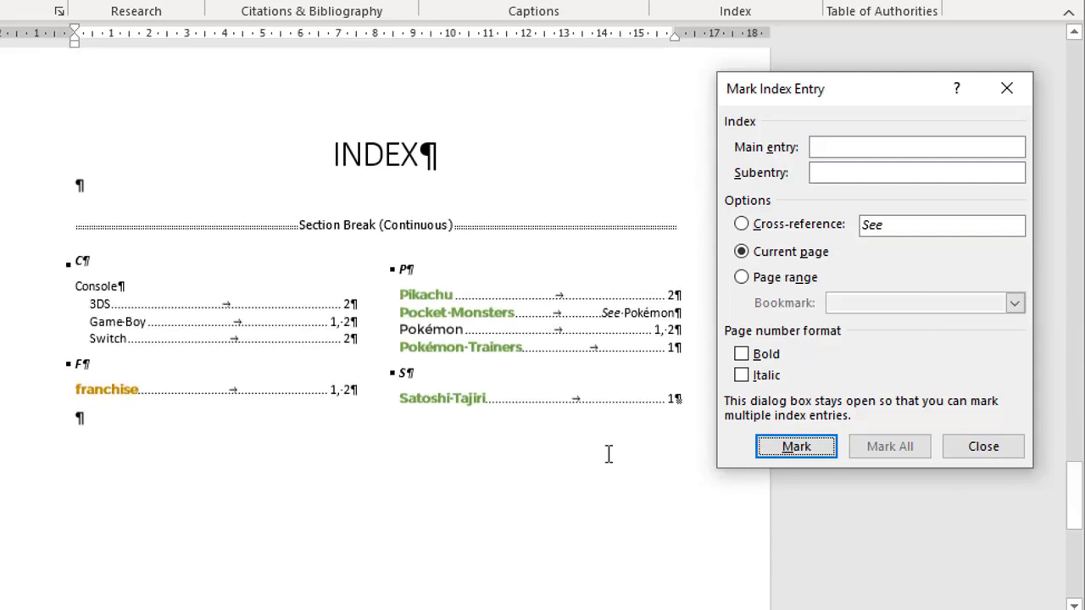
{"action": "left_click", "coordinate": [304, 342]}
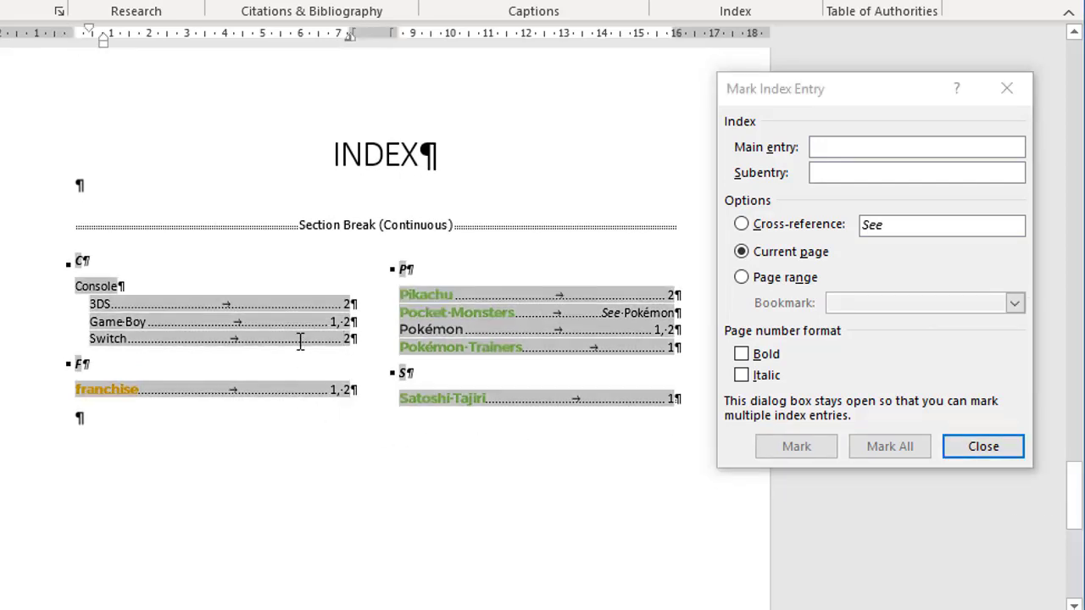
{"action": "key", "text": "F9"}
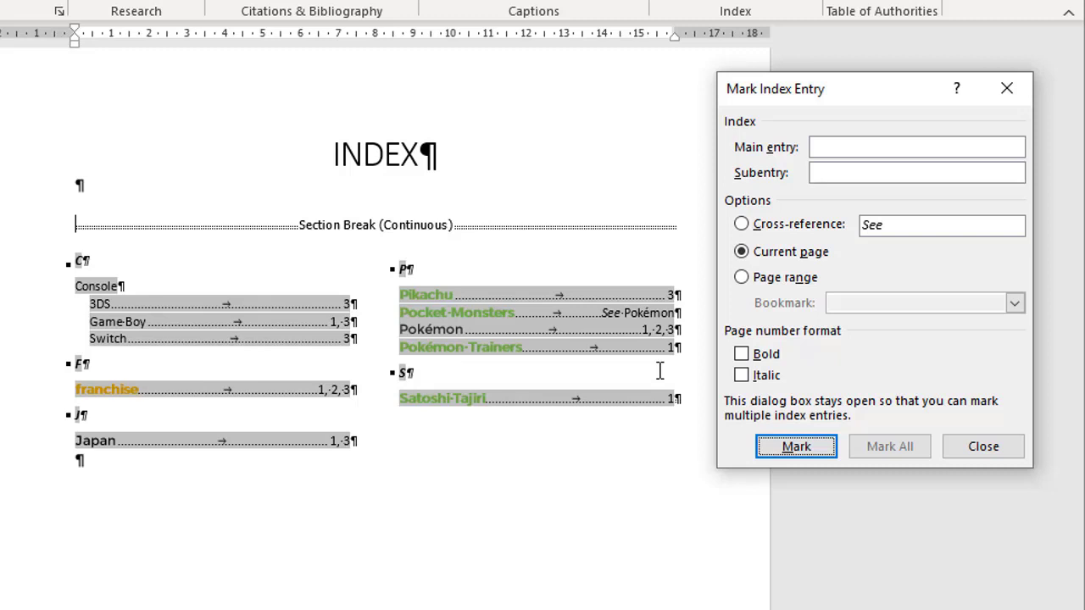
{"action": "left_click", "coordinate": [290, 326]}
{"action": "right_click", "coordinate": [291, 324]}
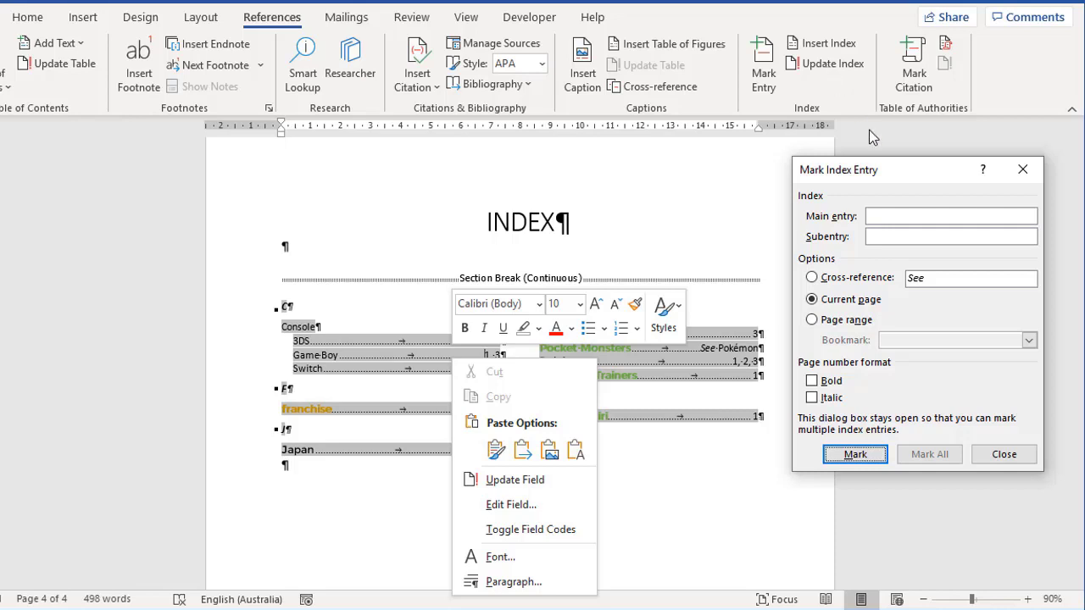
{"action": "key", "text": "Escape"}
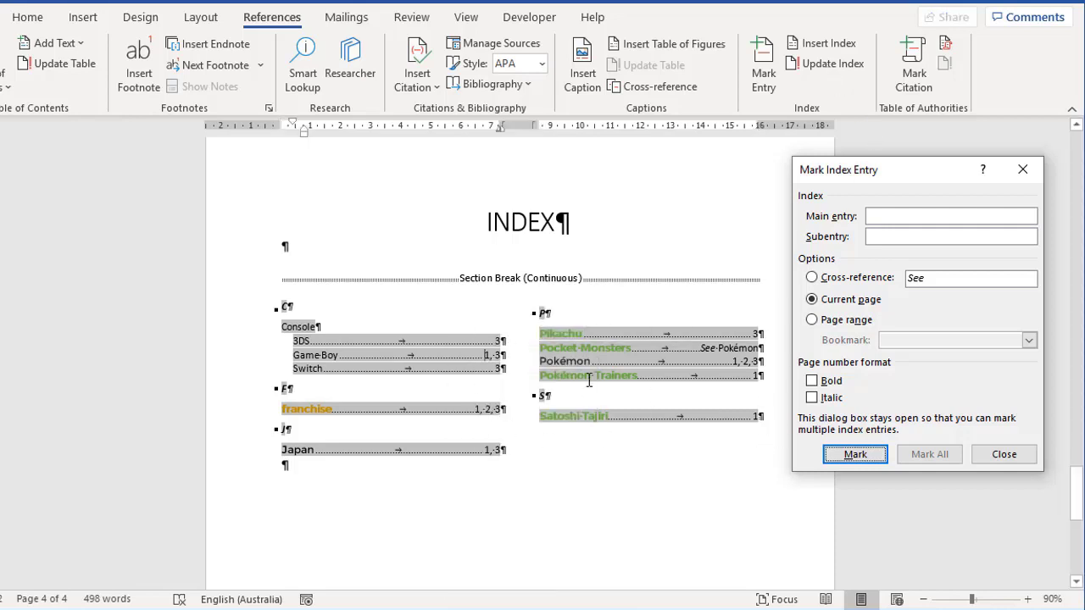